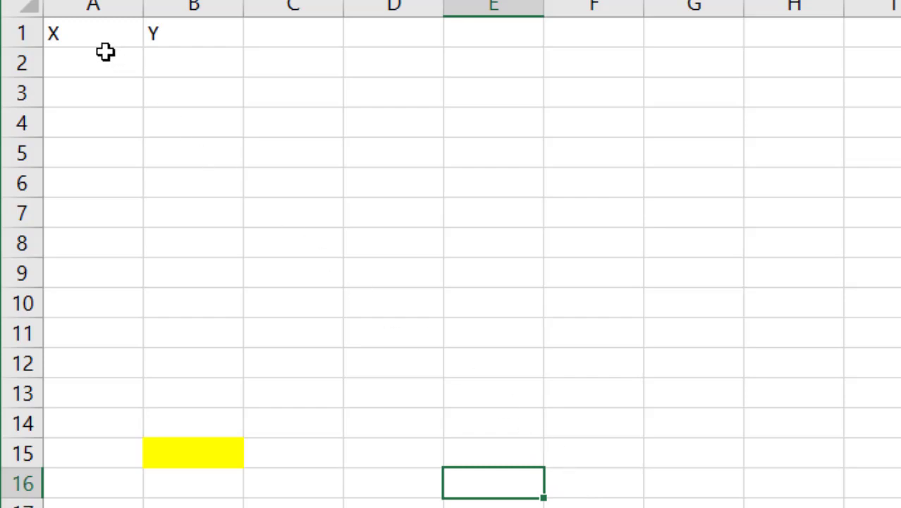
Step: Fill A2:B13 with =RANDBETWEEN(23,113) in one entry to create twelve X-Y pairs
click(90, 7)
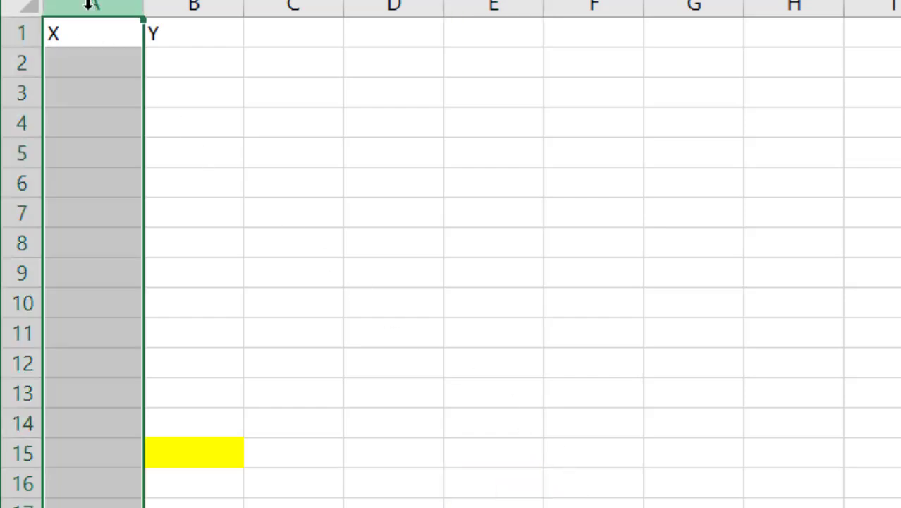
click(179, 5)
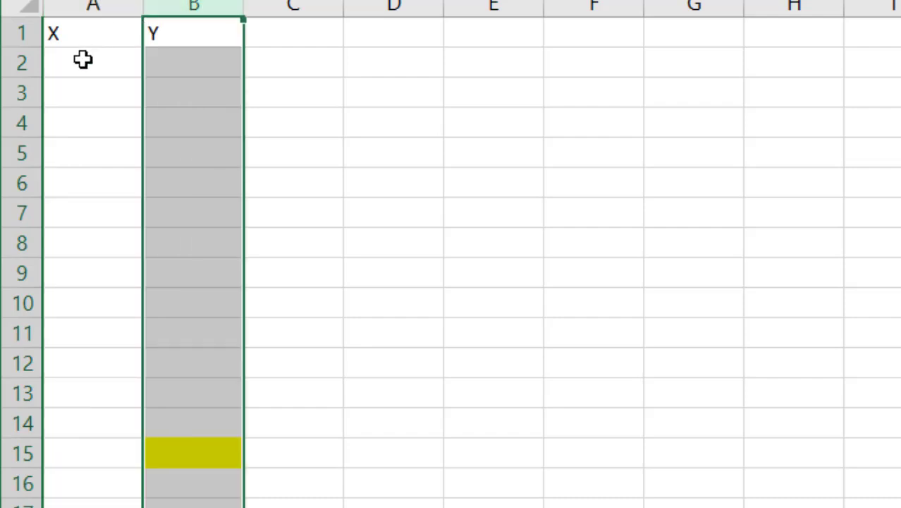
drag(82, 60, 179, 381)
text(=ran)
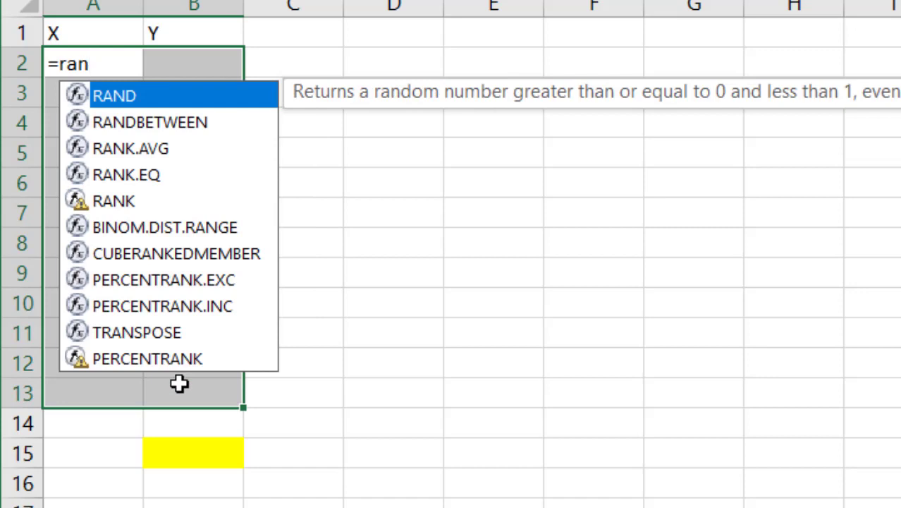
double_click(185, 121)
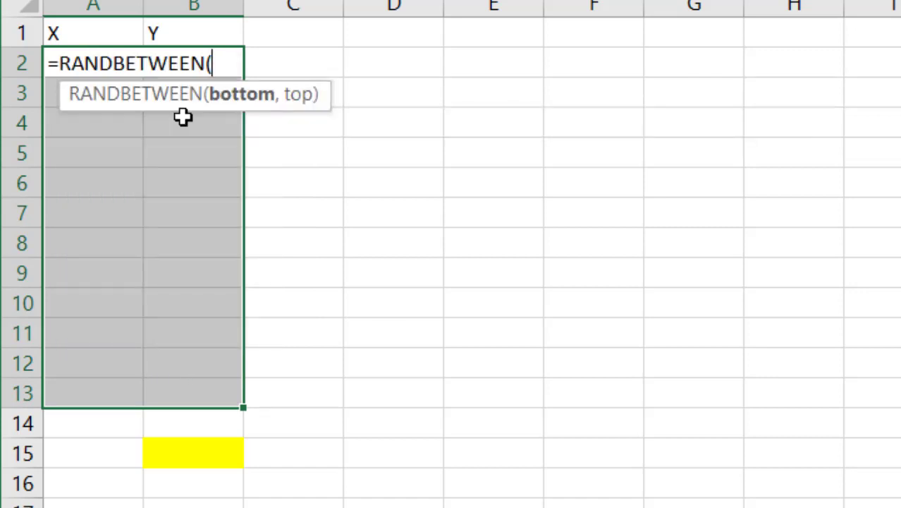
text(23,1)
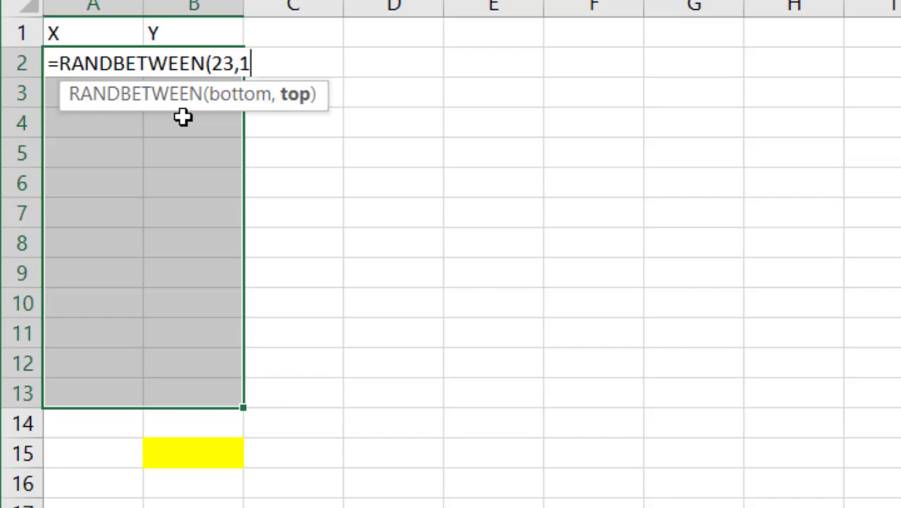
text(13))
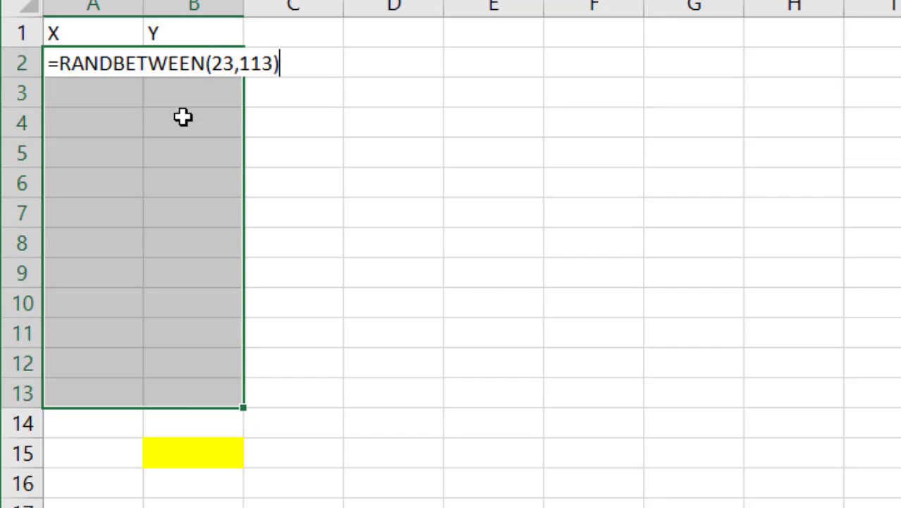
key(ctrl+Return)
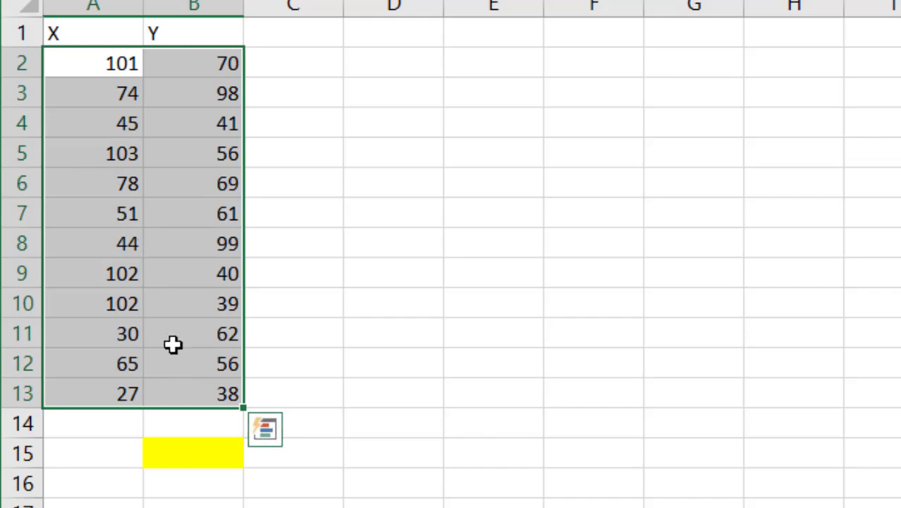
Step: Start a covariance formula in B15 and compare the COVARIANCE.S, COVAR and COVARIANCE.P descriptions
click(191, 453)
double_click(192, 453)
text(=cov)
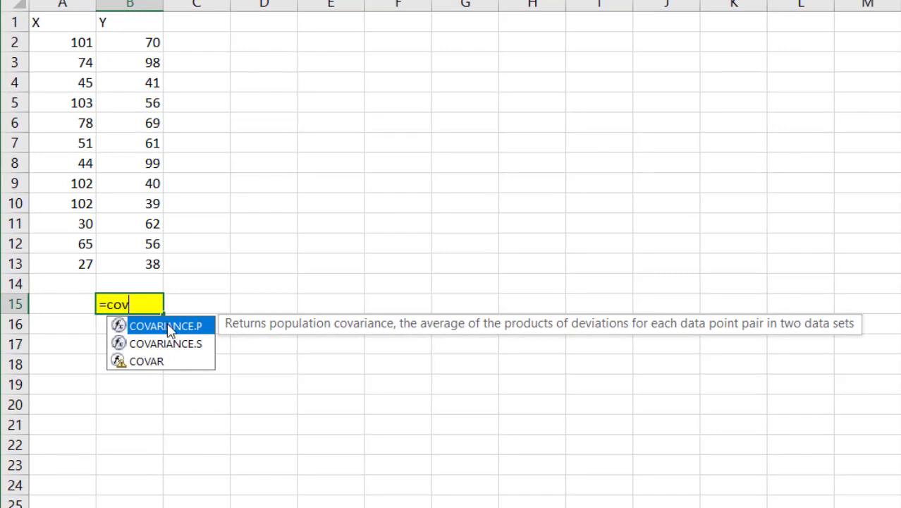
click(168, 347)
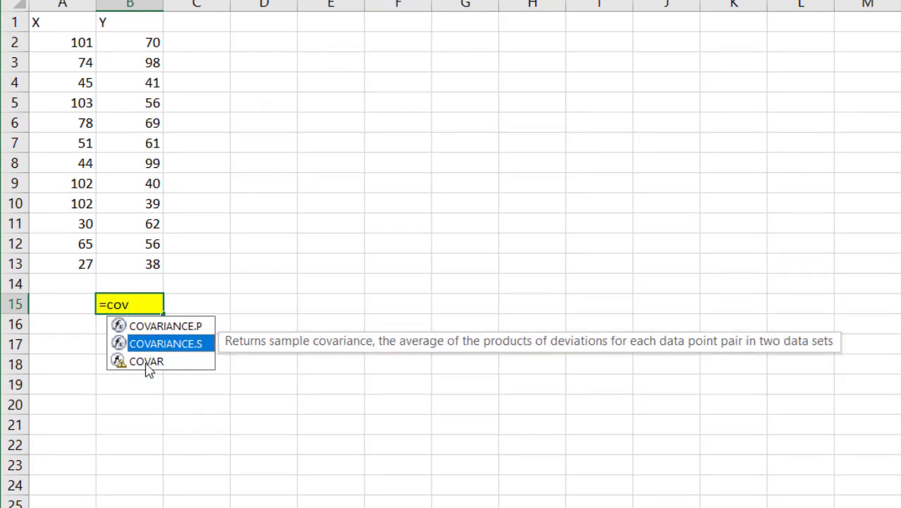
click(146, 362)
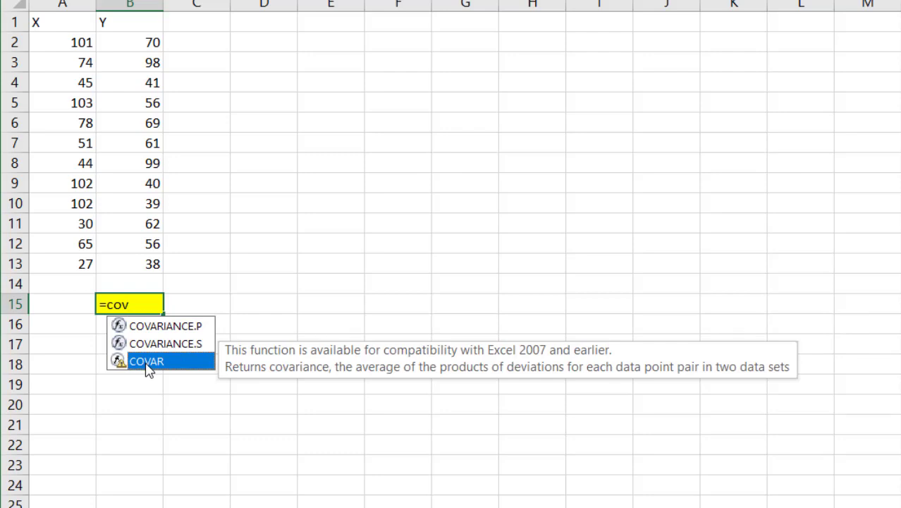
click(201, 345)
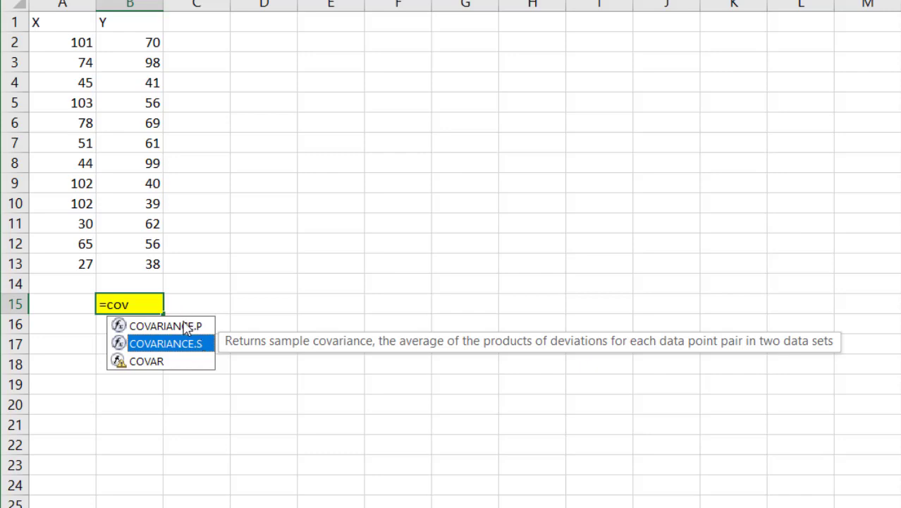
click(185, 326)
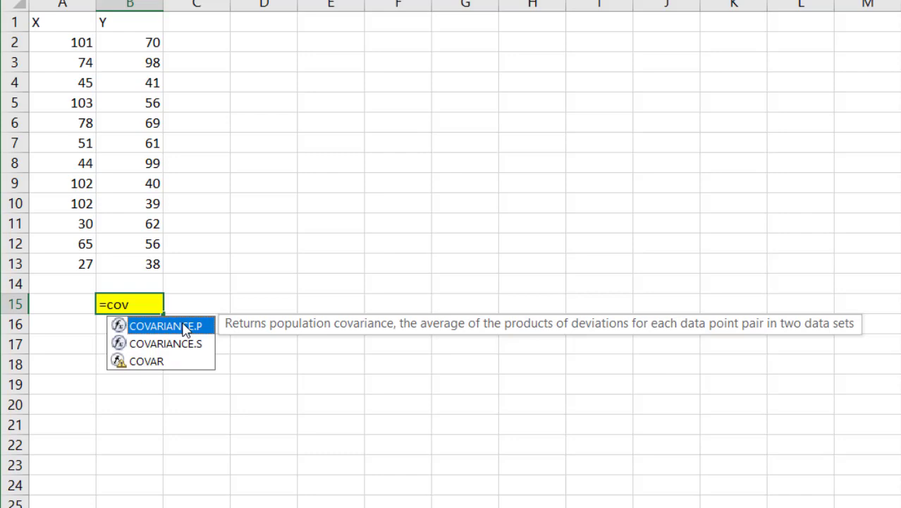
click(189, 345)
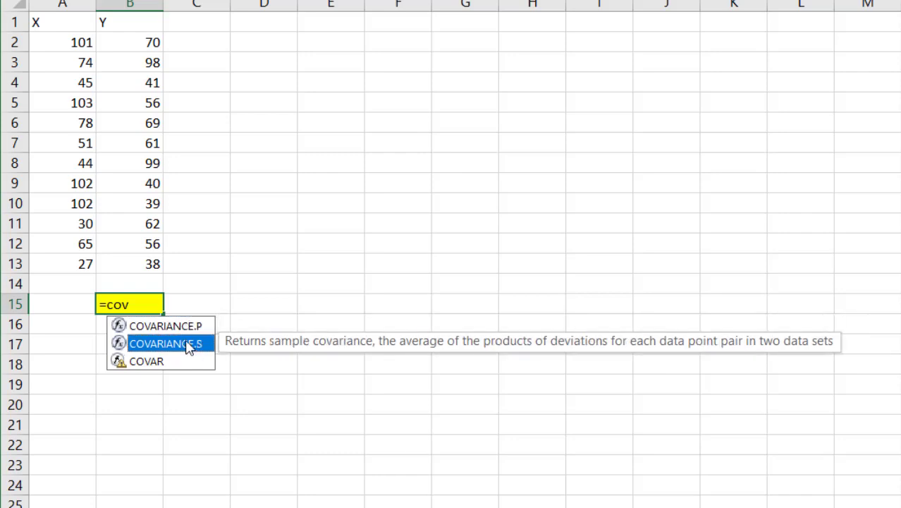
Step: Complete =COVARIANCE.S(A2:A13,B2:B13) in B15, returning 52.30303
double_click(189, 344)
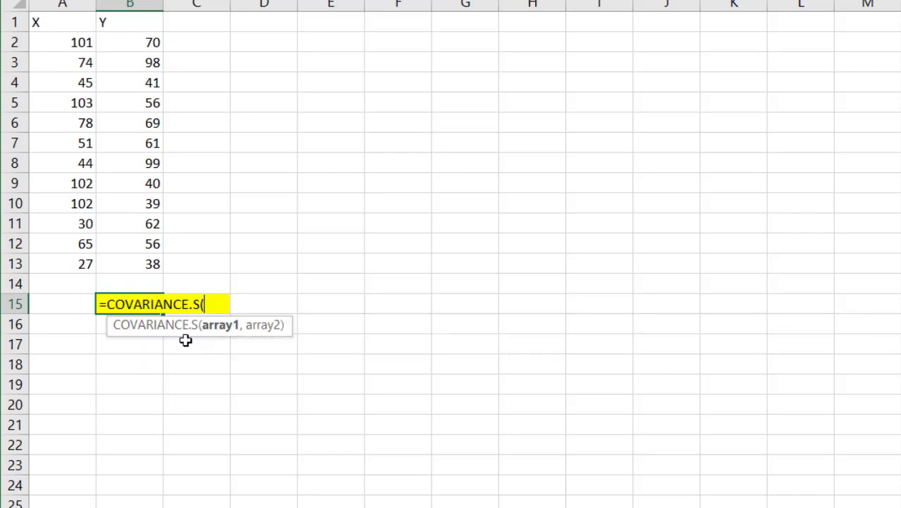
click(54, 45)
drag(55, 70, 61, 259)
text(,)
drag(146, 47, 135, 262)
key(Return)
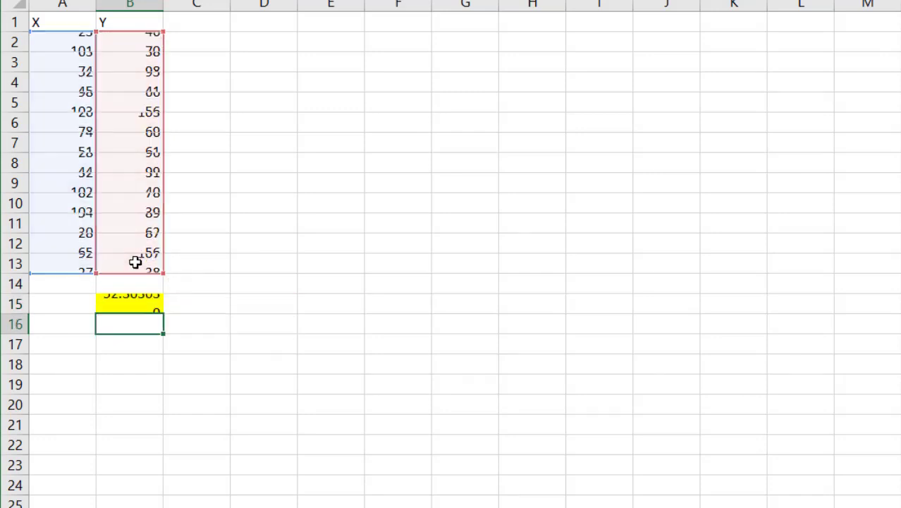
Step: Recalculate the sheet with F9 so the random data changes and B15 reads -195.614
click(224, 367)
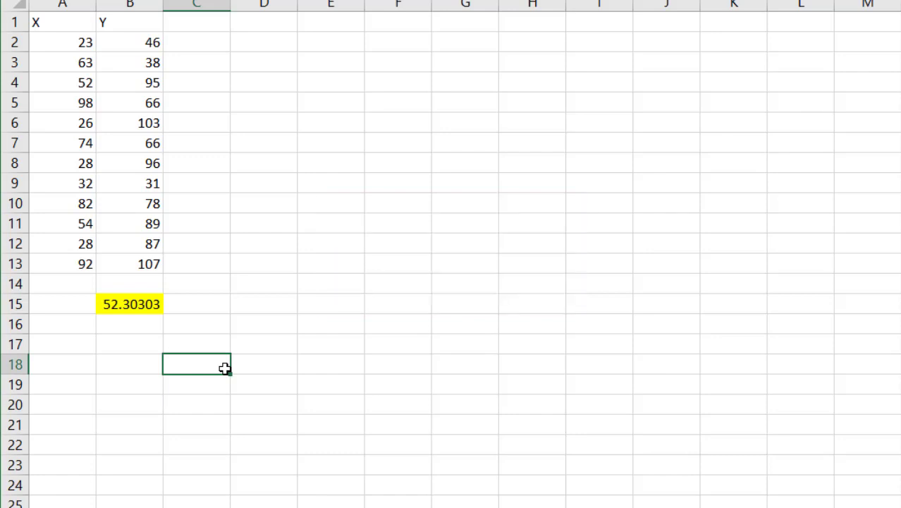
key(F9)
key(F9)
key(F9)
key(F9)
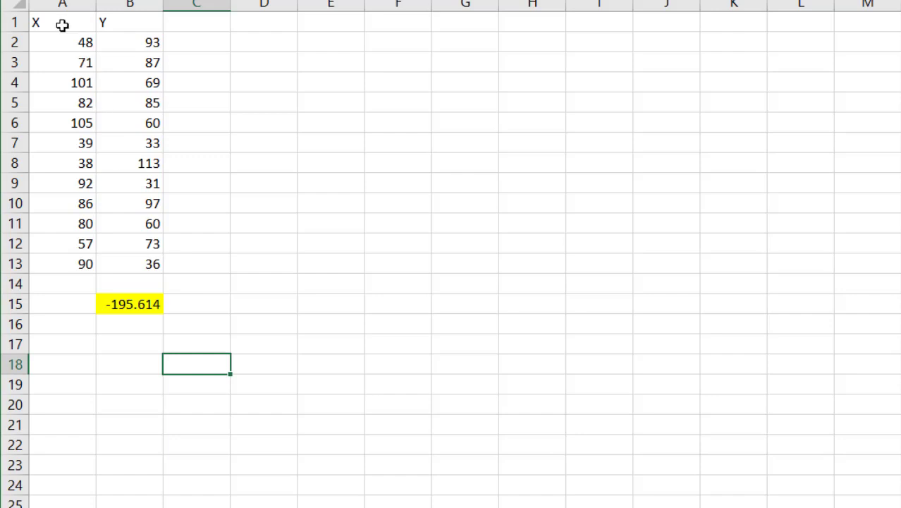
drag(63, 24, 131, 264)
click(386, 210)
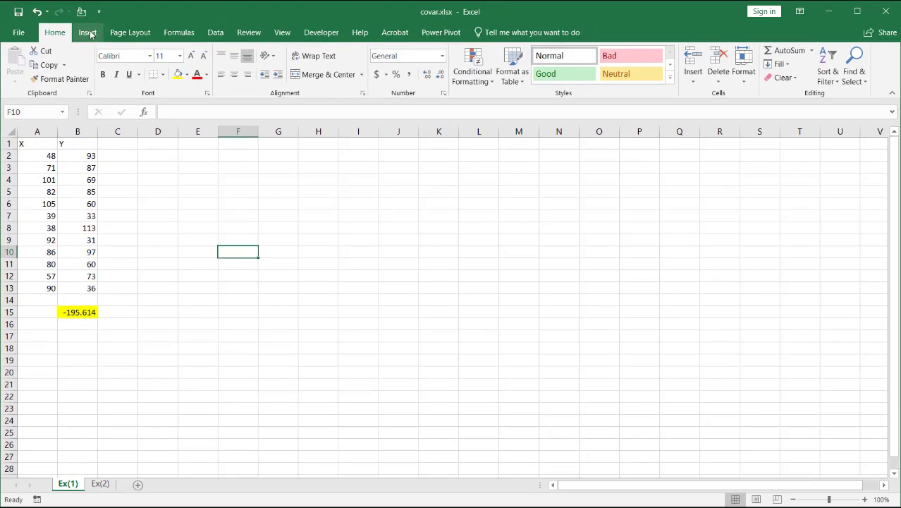
Step: Insert a plain scatter chart
click(87, 34)
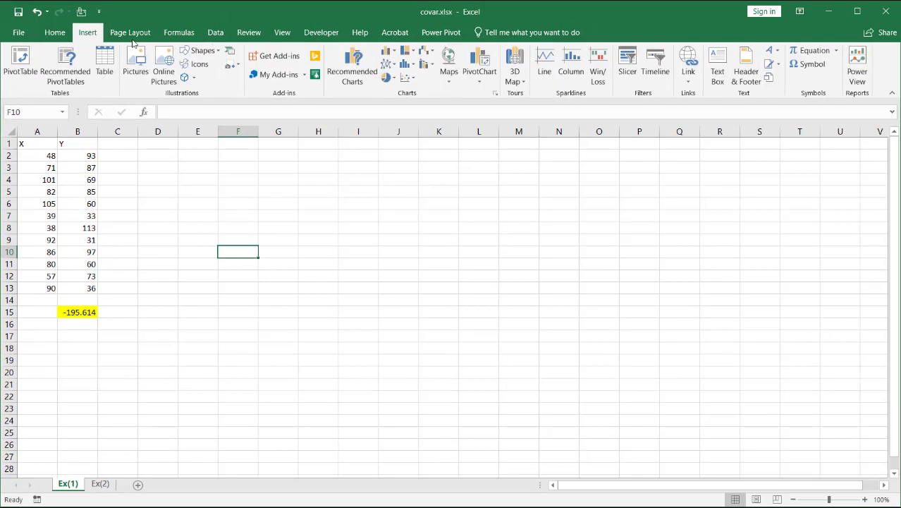
click(415, 79)
click(415, 106)
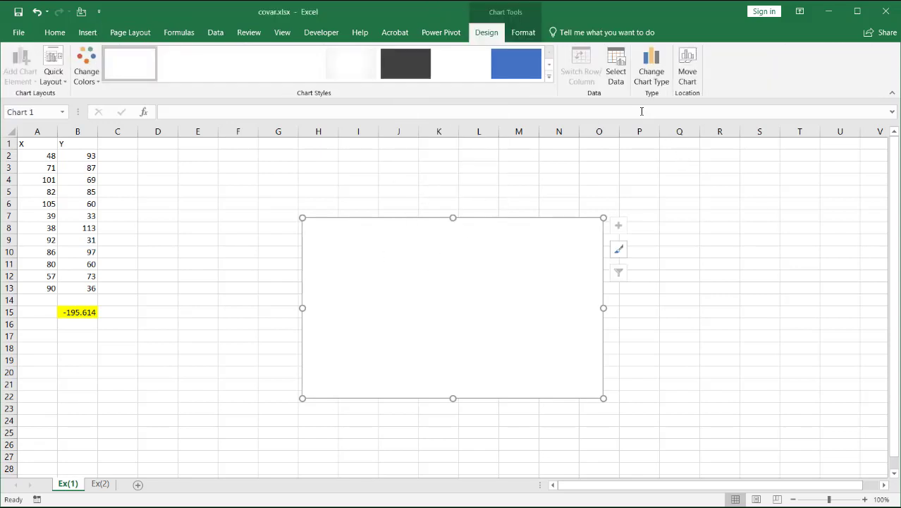
Step: Add a chart series with X values A2:A13 and Y values B2:B13
click(618, 74)
click(311, 261)
click(380, 267)
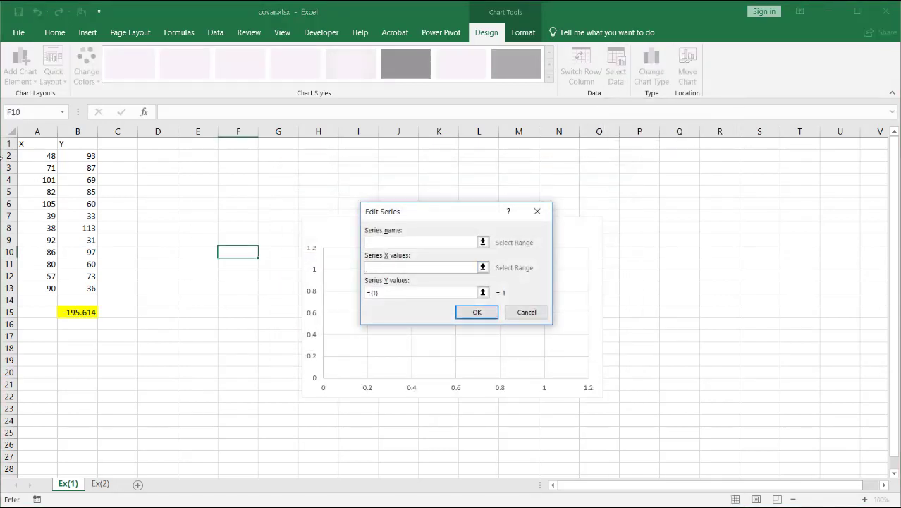
drag(41, 156, 30, 288)
click(391, 295)
key(BackSpace)
key(BackSpace)
key(BackSpace)
key(BackSpace)
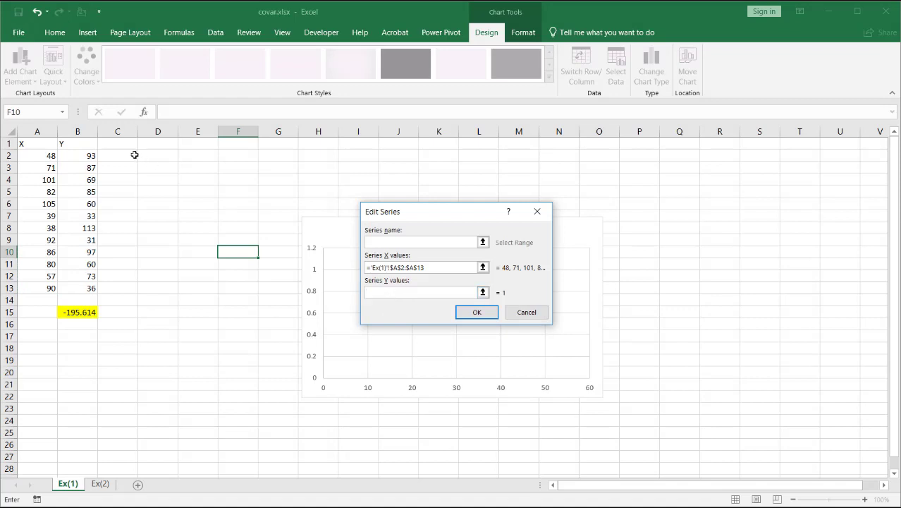
drag(77, 154, 72, 287)
click(490, 316)
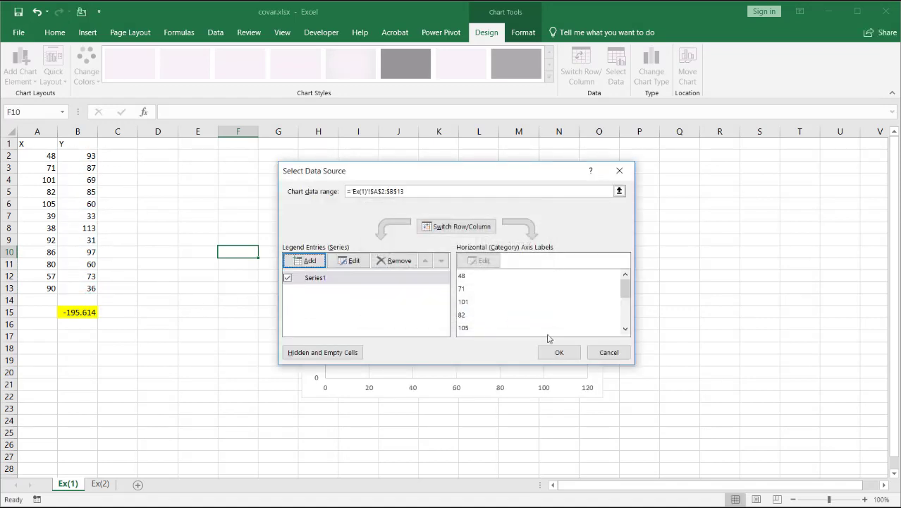
click(567, 352)
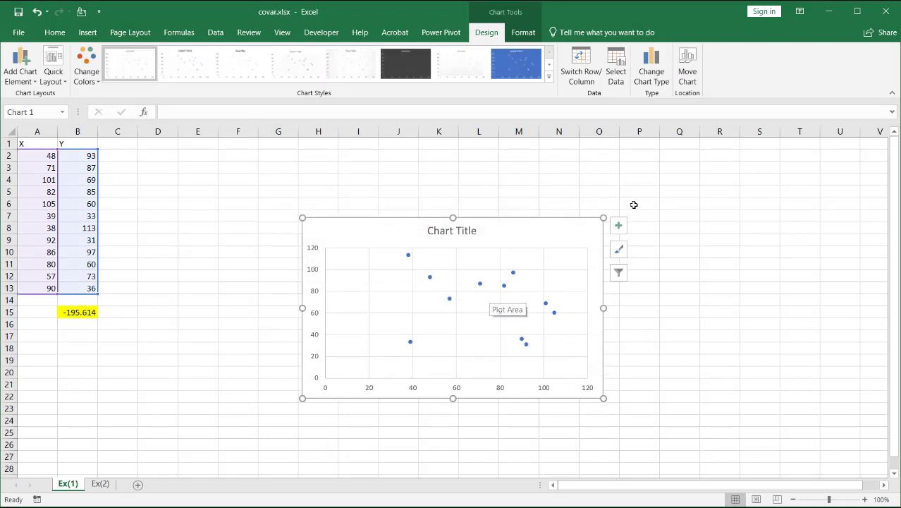
click(619, 225)
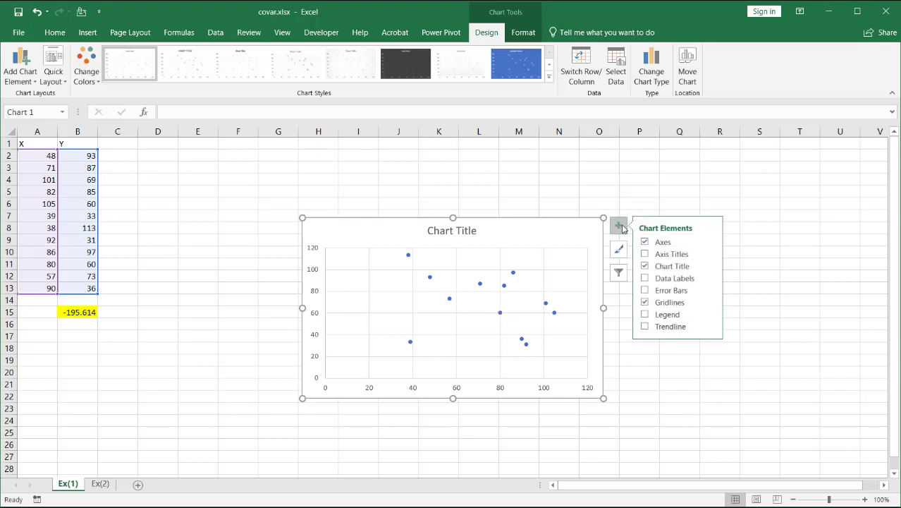
click(646, 327)
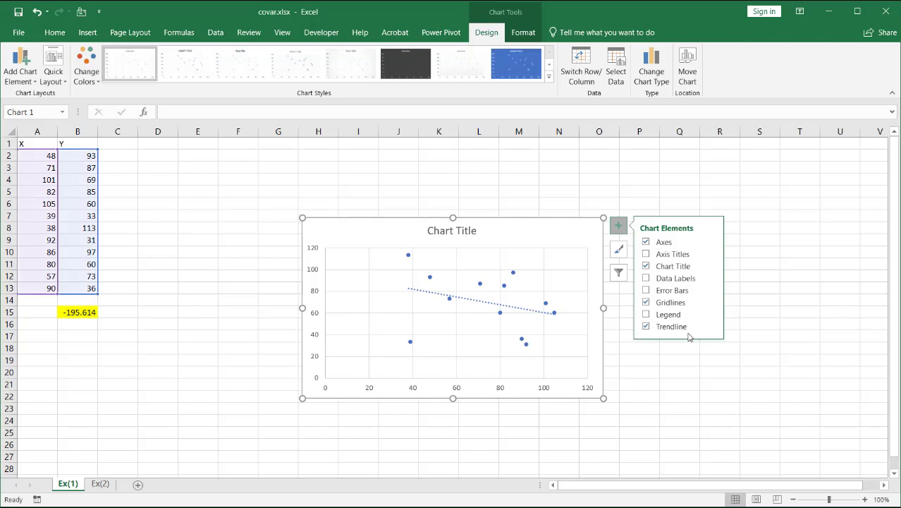
click(639, 385)
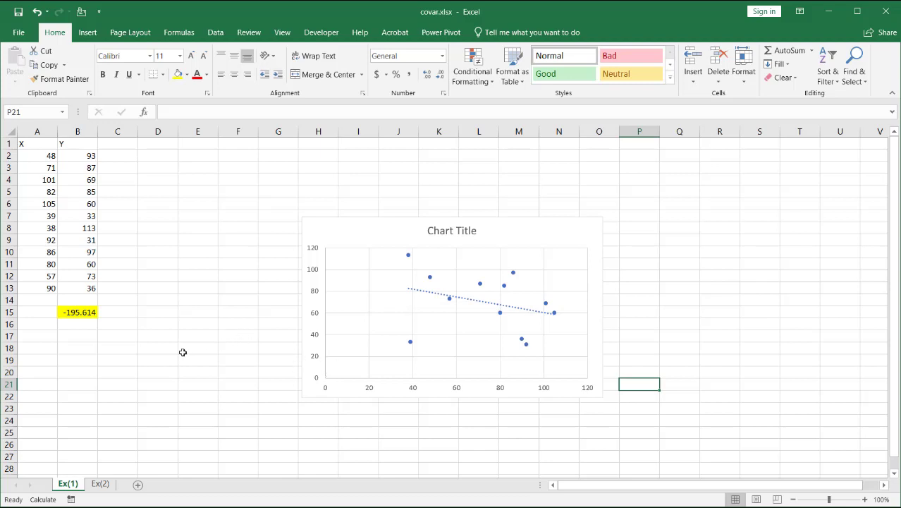
Step: Recalculate the Ex(1) data twice so B15 reads 323.9545 and the trendline slopes upward
click(142, 349)
key(F9)
key(F9)
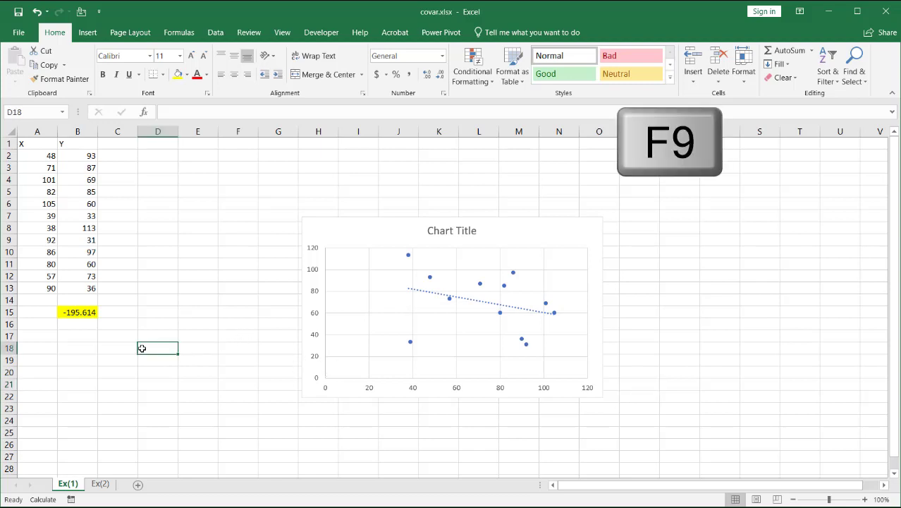
key(F9)
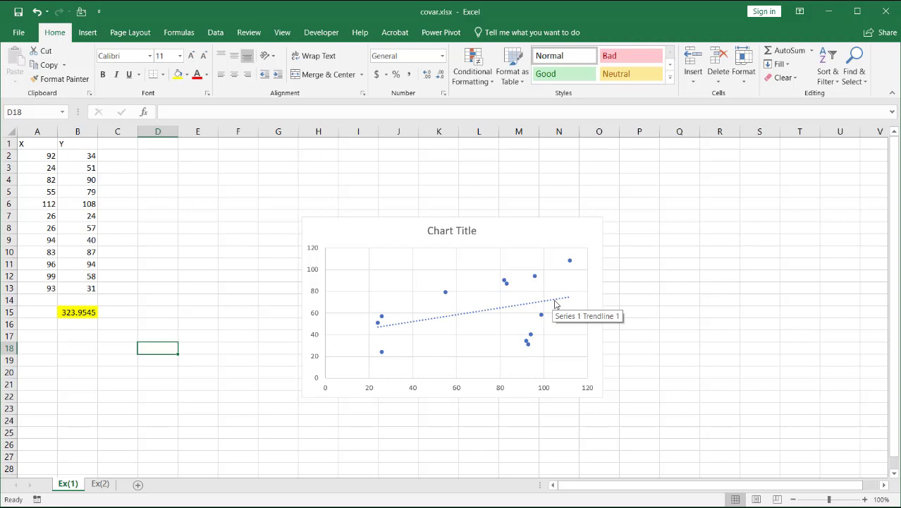
Step: Switch to sheet Ex(2) and review the Overall, Hardware, Software, Support and Website headers
click(100, 484)
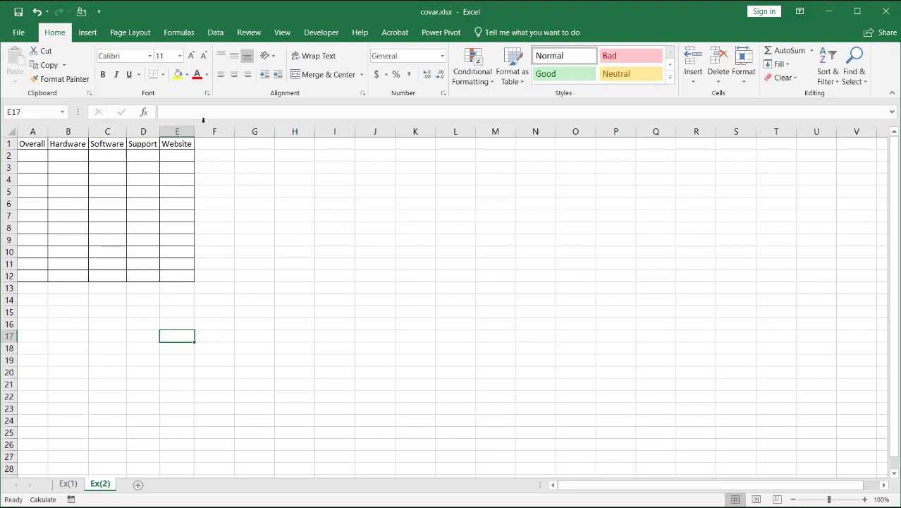
click(33, 141)
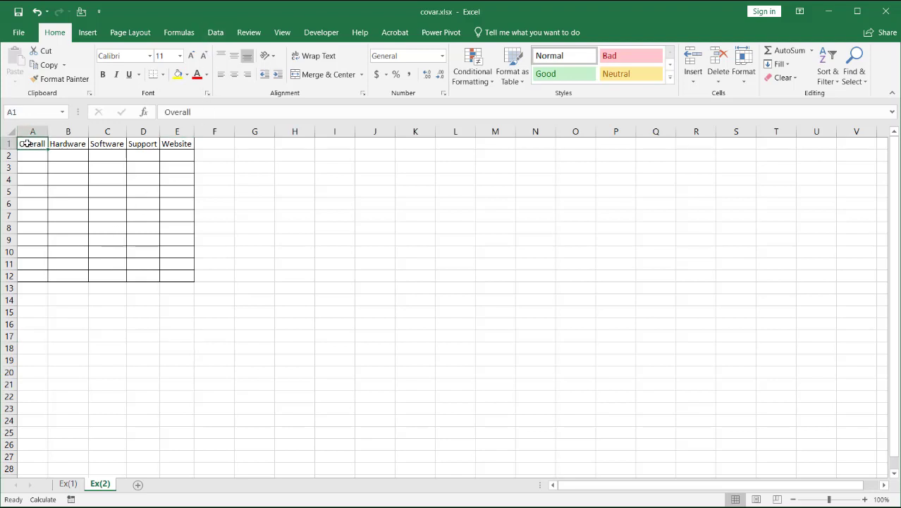
click(76, 145)
click(106, 144)
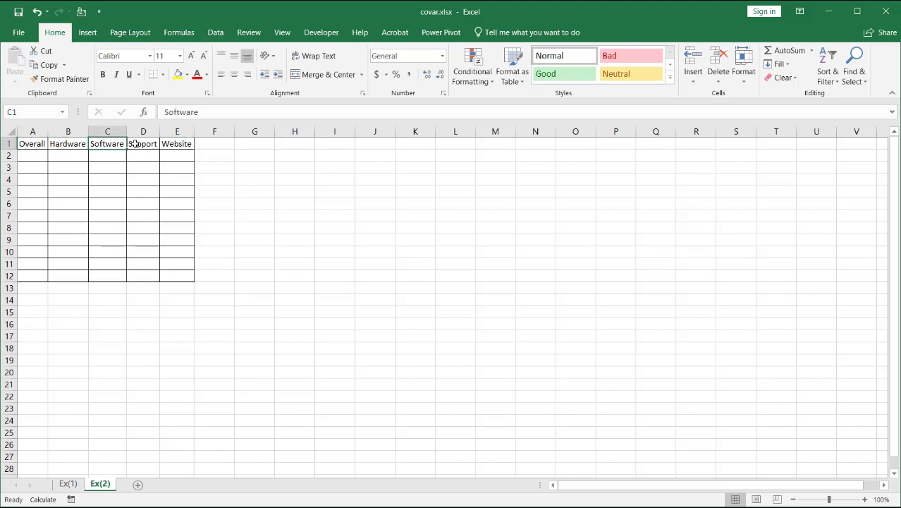
click(174, 144)
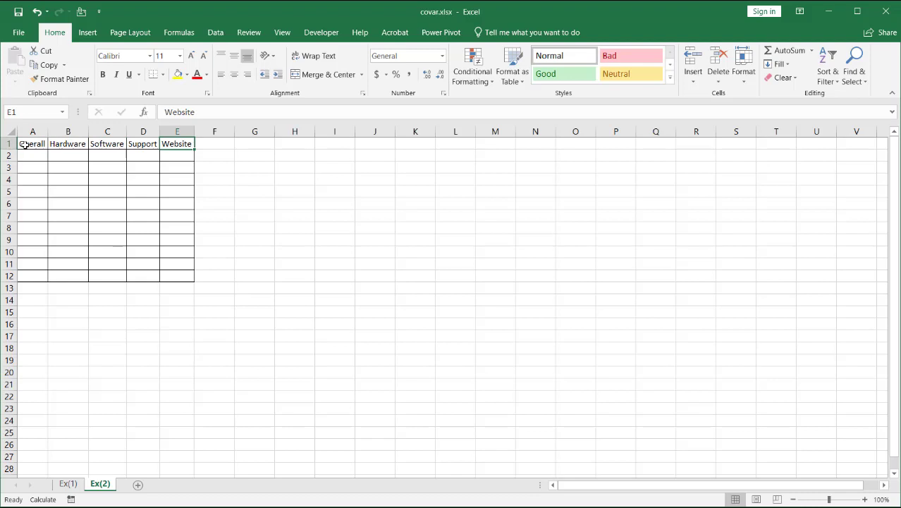
click(24, 144)
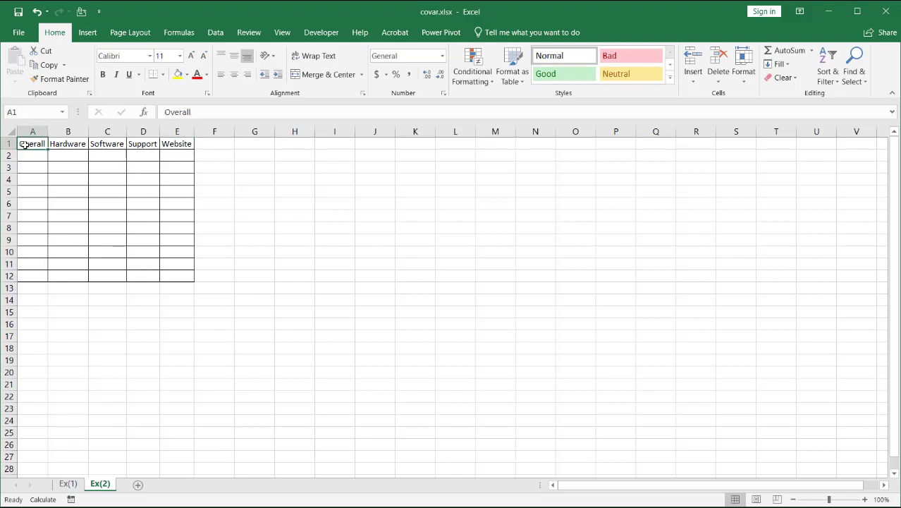
click(72, 144)
click(111, 145)
click(140, 142)
click(177, 143)
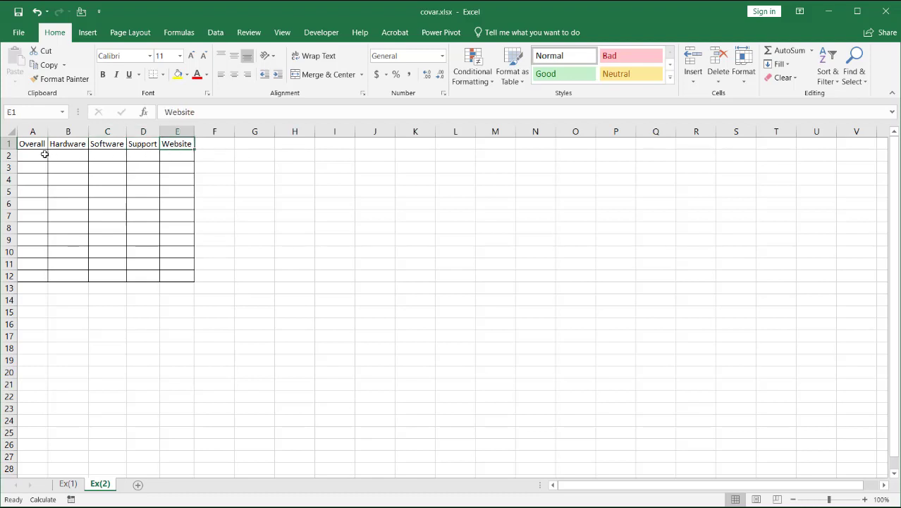
Step: Fill A2:E12 with =RANDBETWEEN(1,5) to generate random 1–5 scores
mouse_move(43, 154)
mouse_down()
mouse_move(75, 159)
mouse_move(161, 220)
mouse_move(168, 273)
mouse_up()
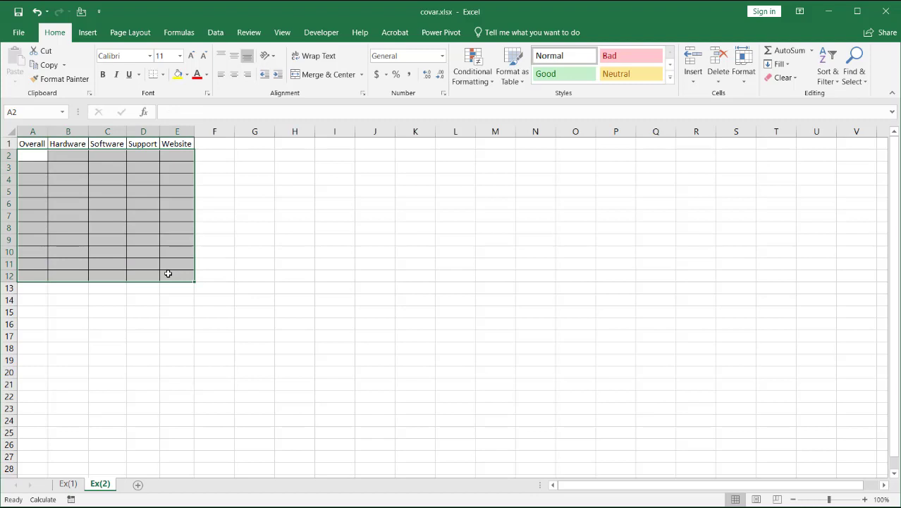
text(tra)
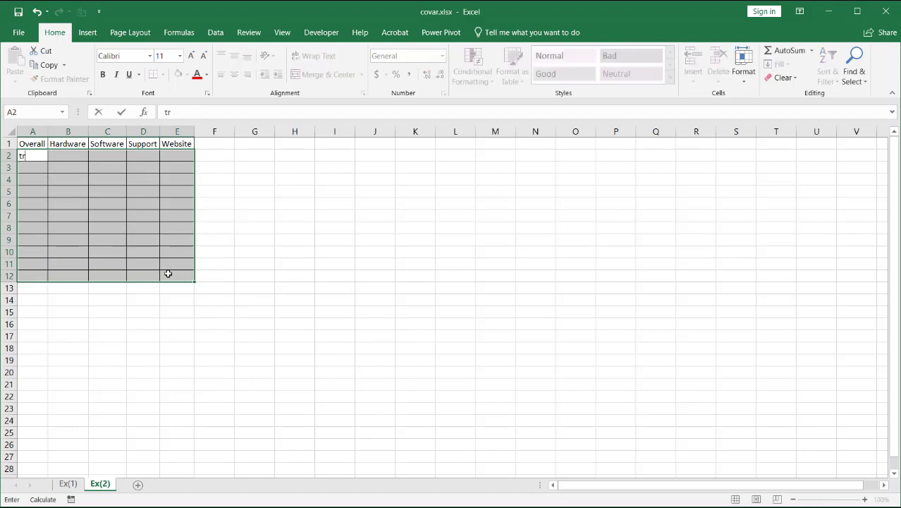
key(BackSpace)
key(BackSpace)
text(=rand)
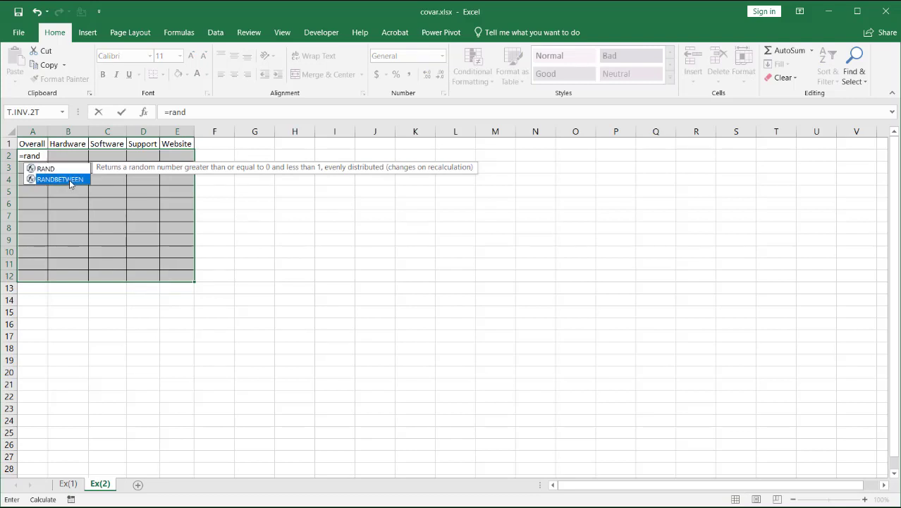
double_click(70, 180)
text(1,)
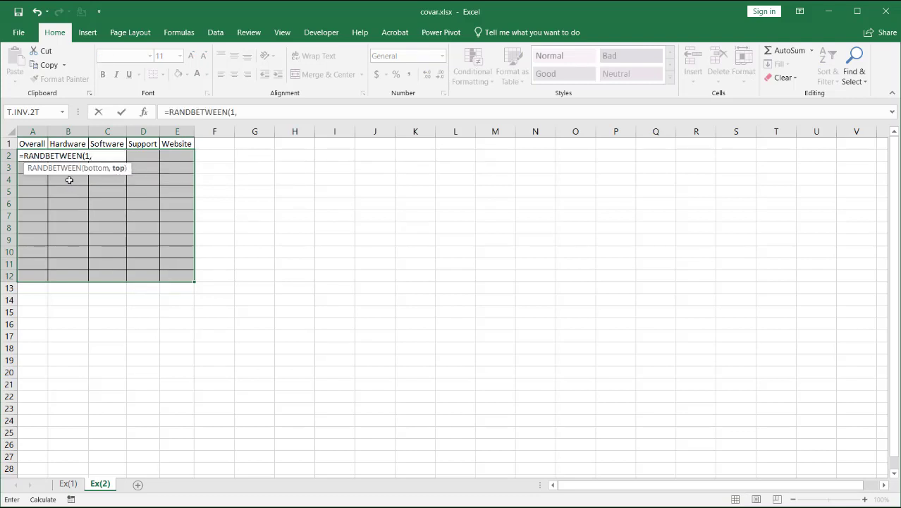
text(5))
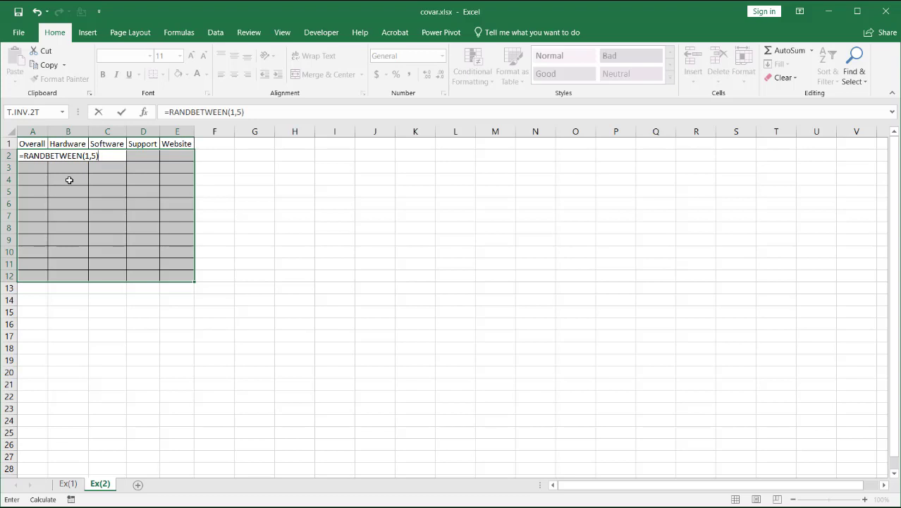
key(ctrl+Return)
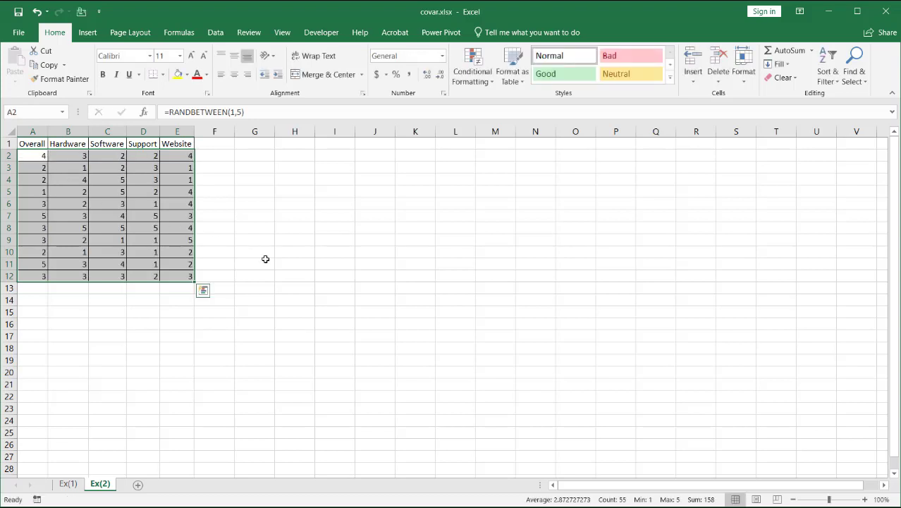
click(267, 284)
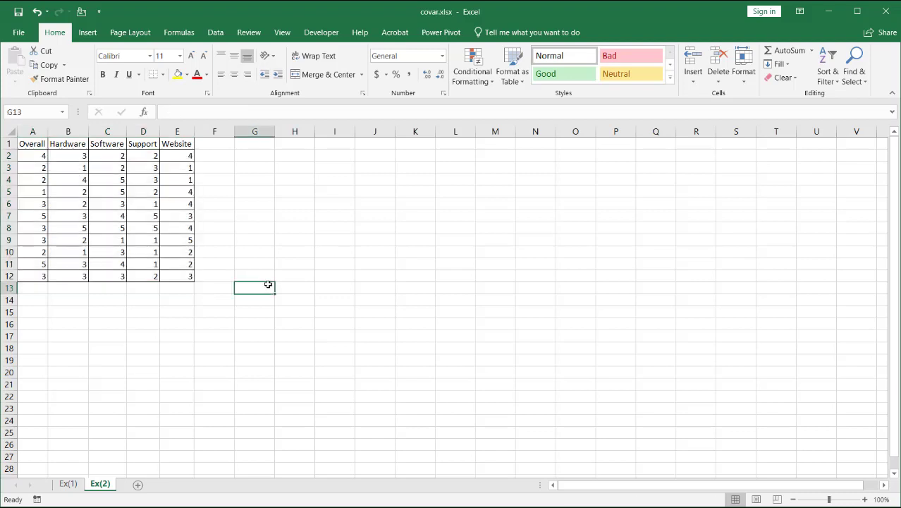
click(215, 32)
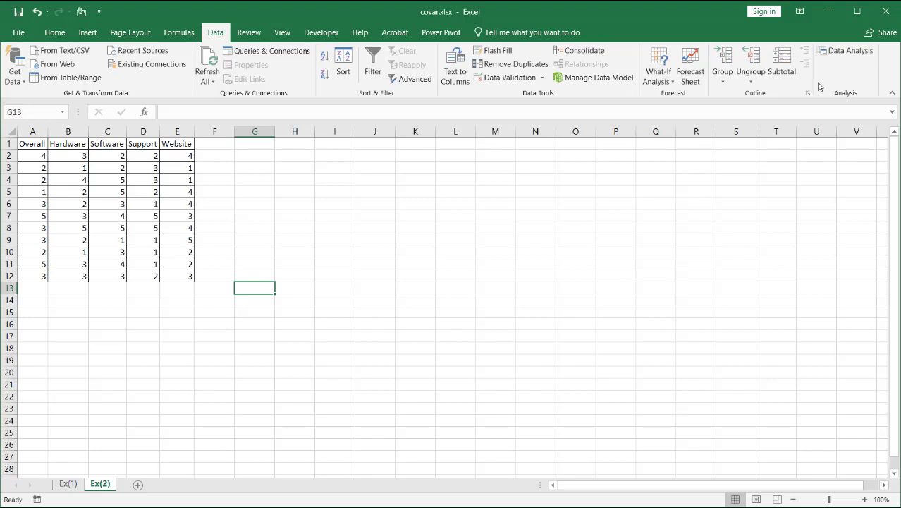
Step: Run the Covariance analysis on A1:E12 with first-row labels, outputting to H1
click(844, 51)
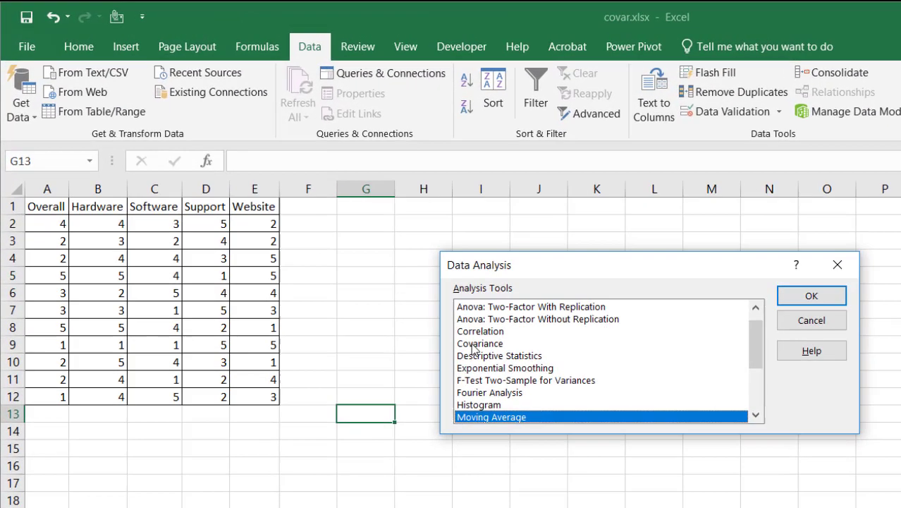
click(329, 239)
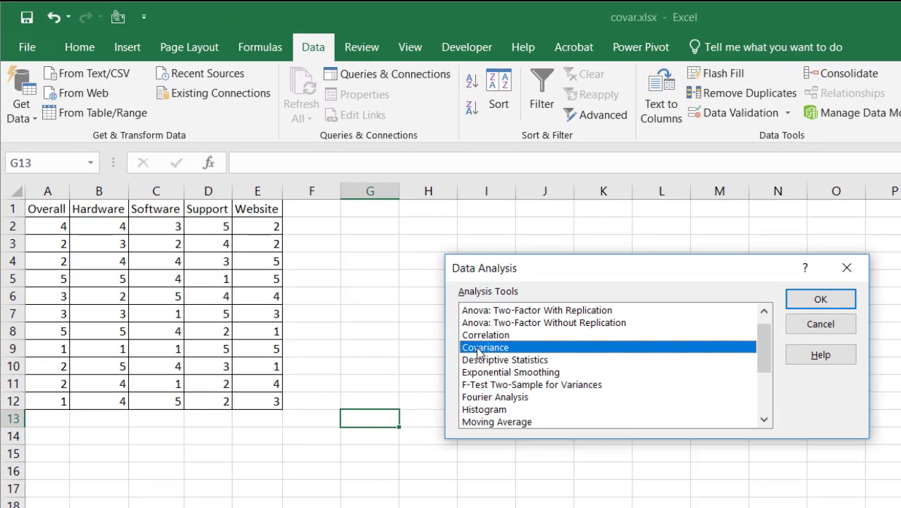
click(800, 298)
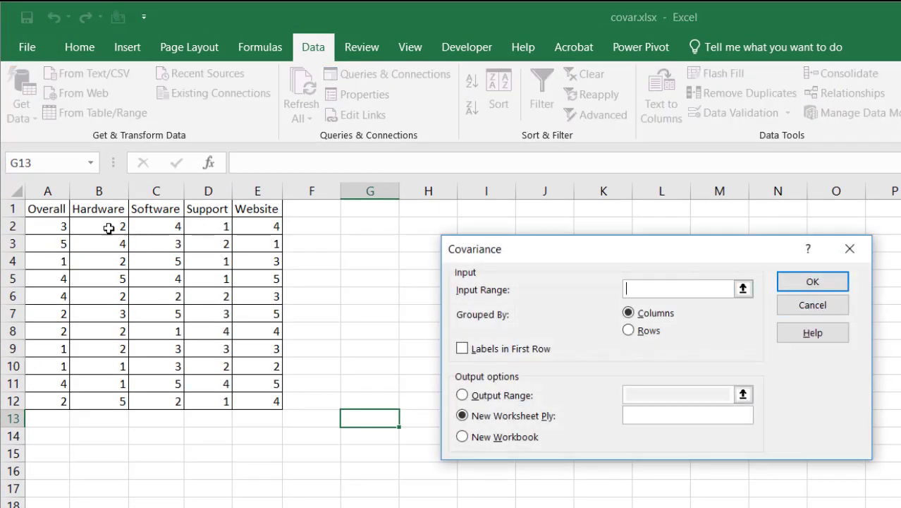
drag(40, 206, 243, 406)
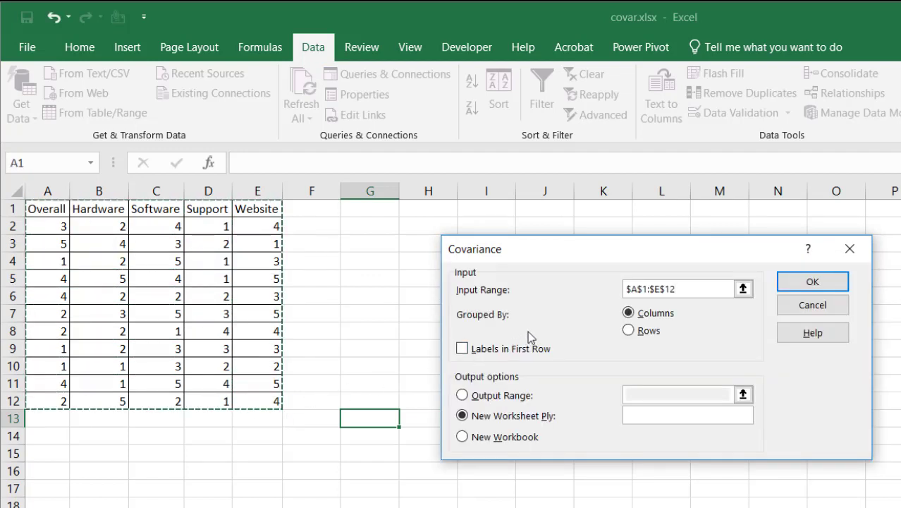
click(462, 348)
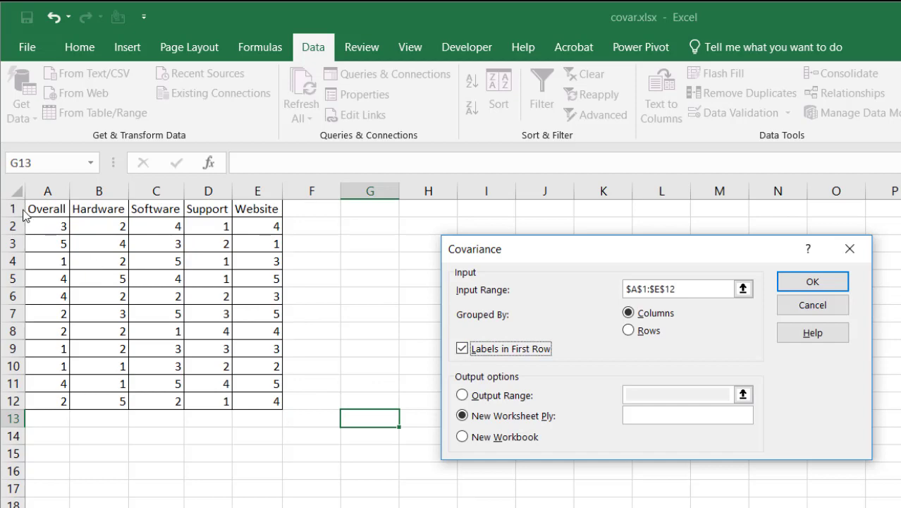
click(463, 396)
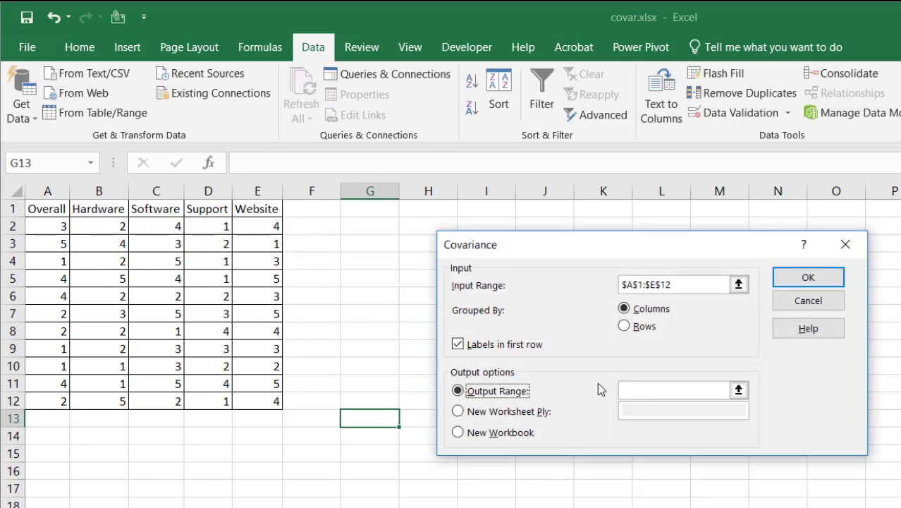
click(633, 392)
click(437, 209)
click(785, 282)
click(777, 385)
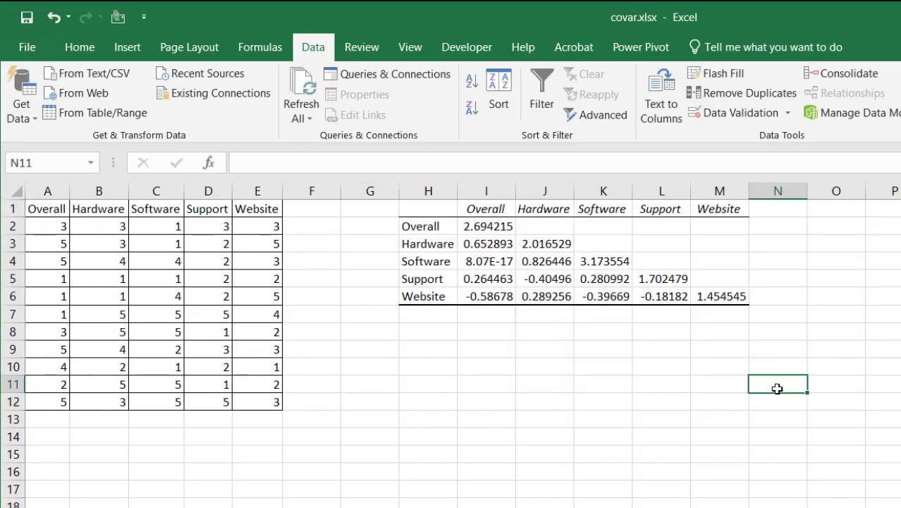
Step: Inspect the matrix's Overall variance in I2 and its covariances with Hardware and Website
click(482, 226)
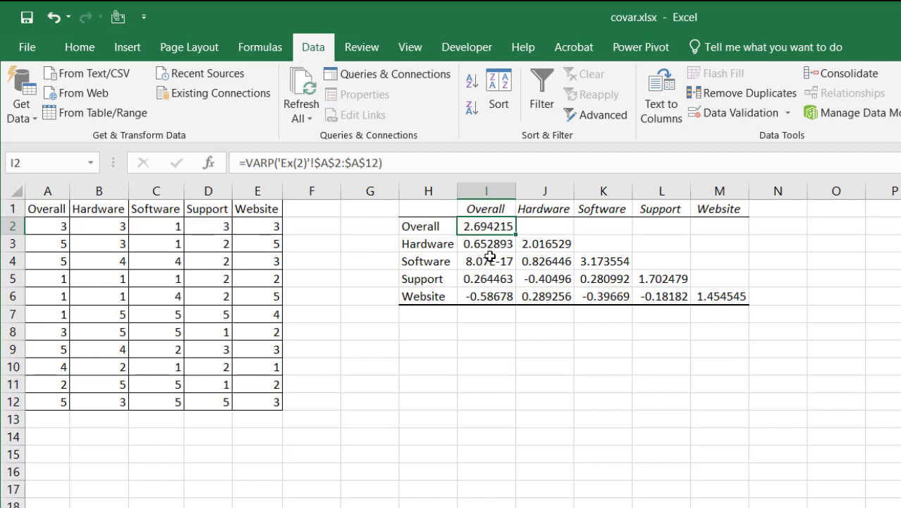
click(492, 243)
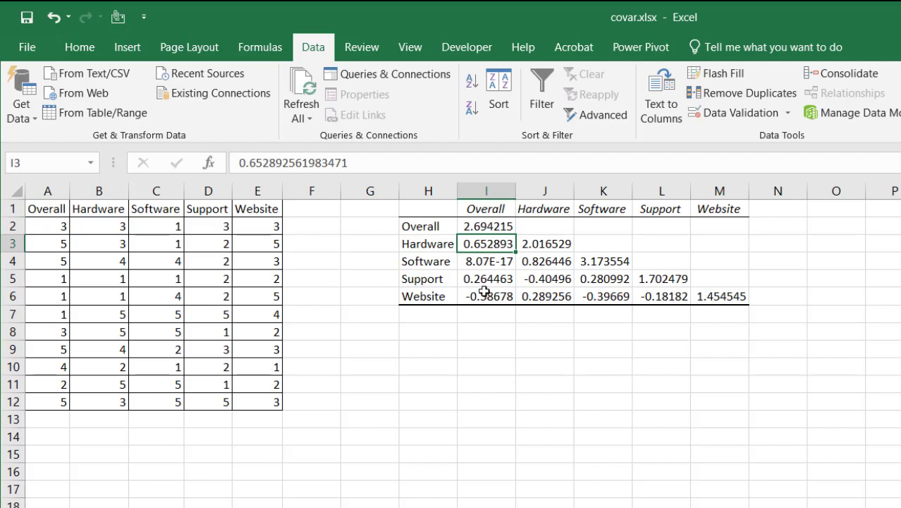
click(486, 210)
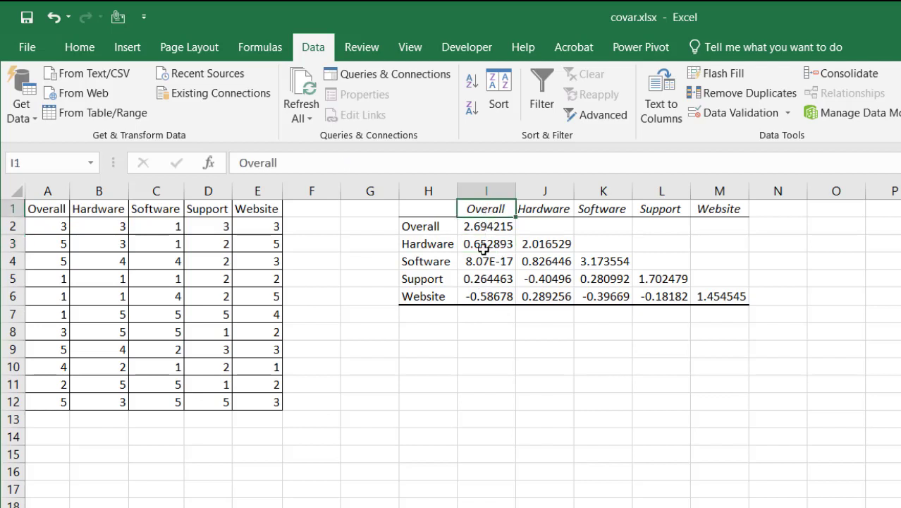
click(482, 299)
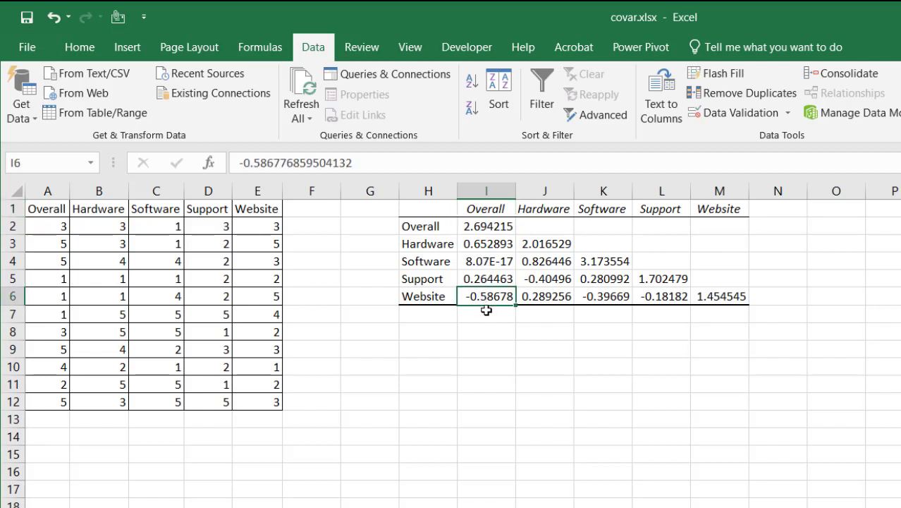
key(Up)
key(Up)
key(Up)
key(Up)
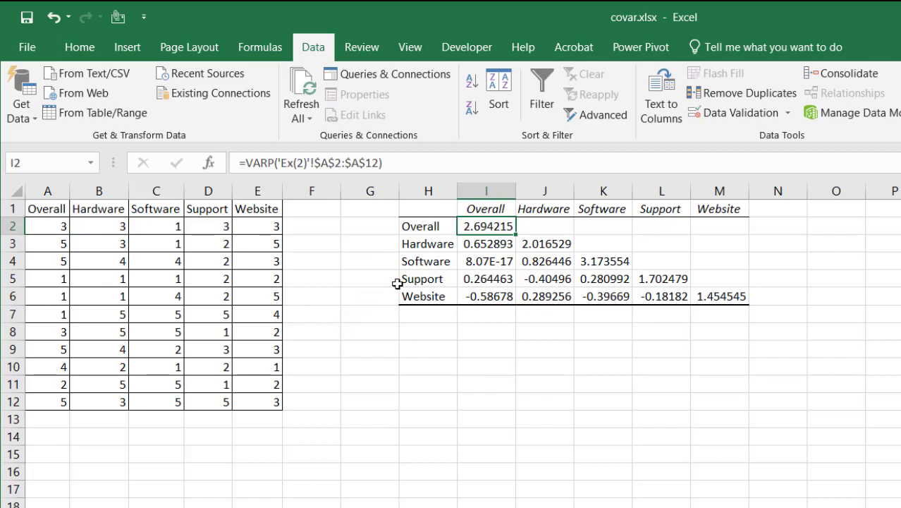
drag(44, 190, 258, 191)
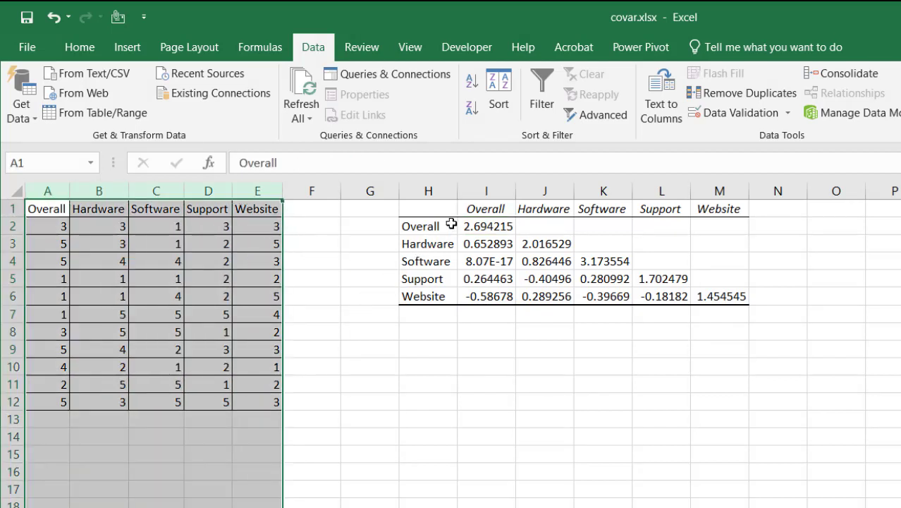
click(482, 192)
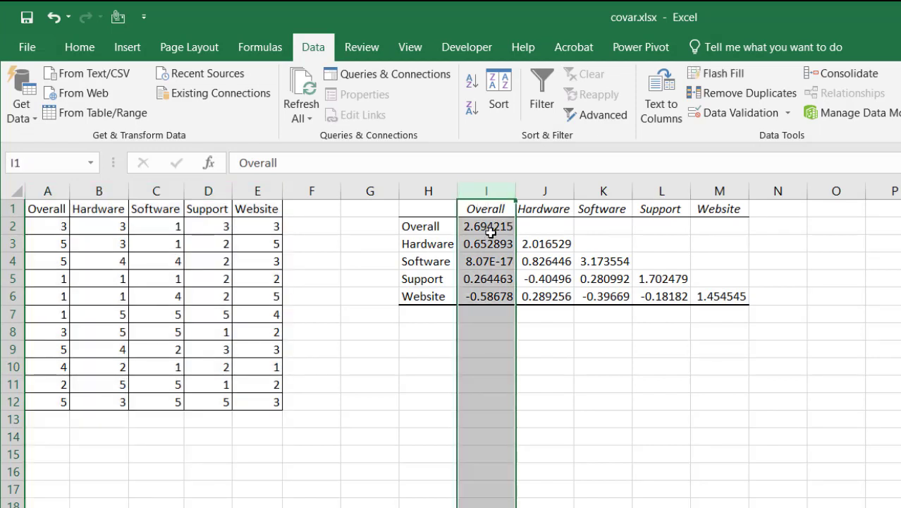
click(488, 227)
click(485, 244)
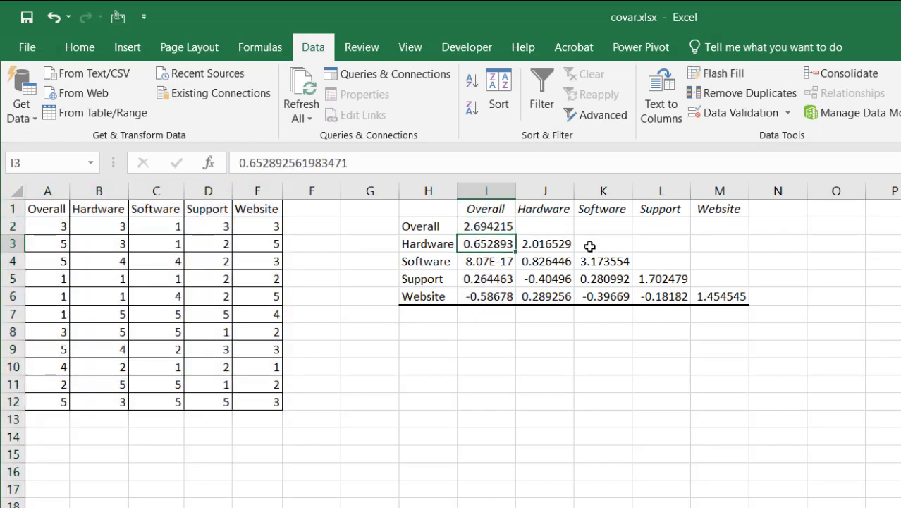
Step: Edit H11 to force recalculation, then recheck I2, I3 and I5 (Overall variance now 1.884298)
click(489, 385)
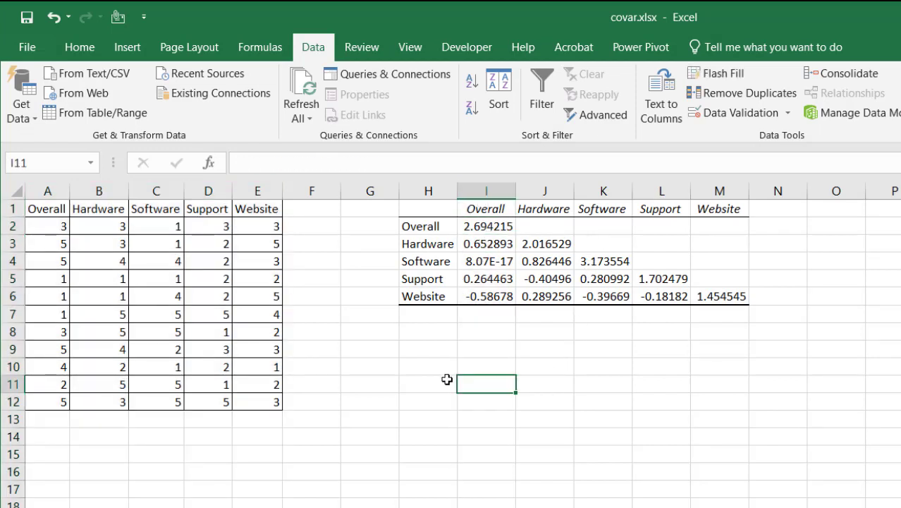
click(440, 379)
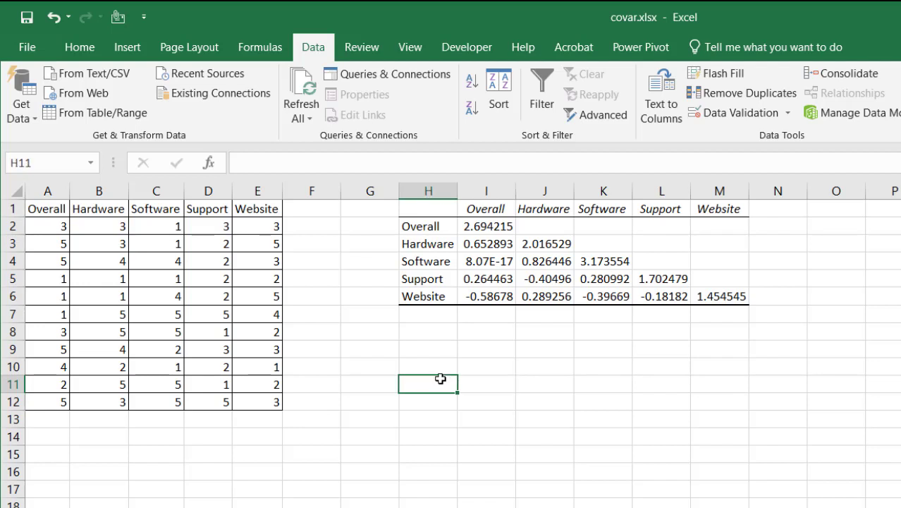
double_click(440, 379)
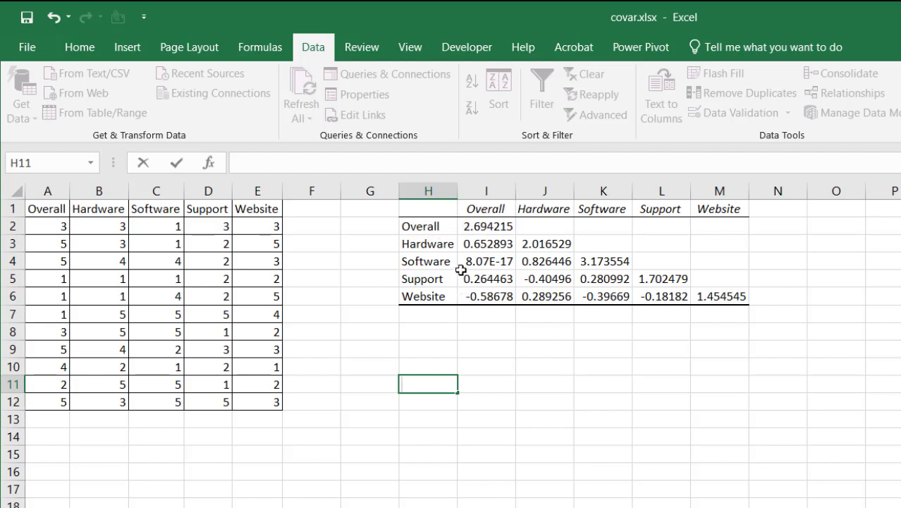
click(490, 227)
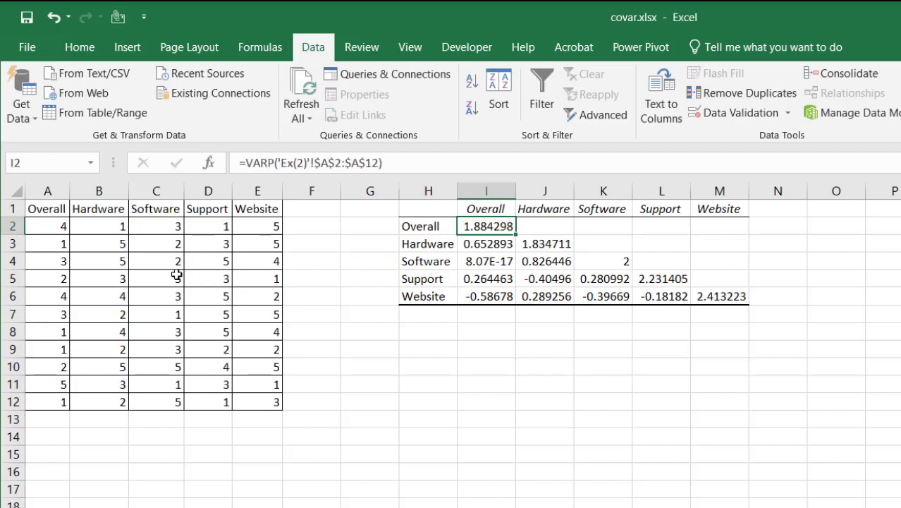
click(481, 247)
click(490, 285)
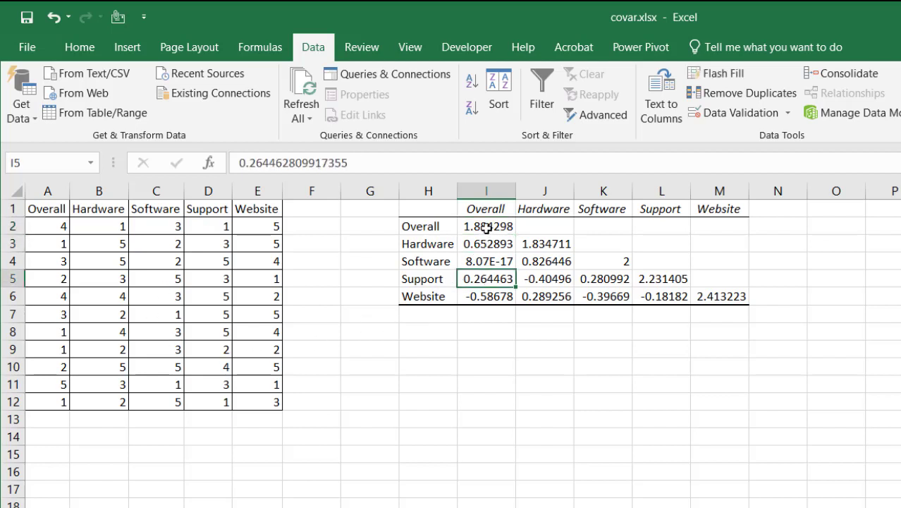
click(486, 228)
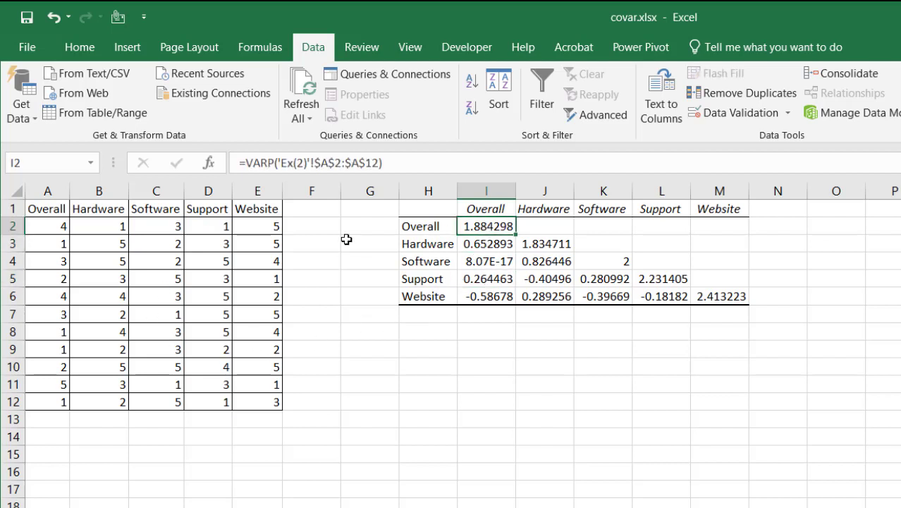
Step: Enter =COVARIANCE.P(A2:A12,A2:A12) in H10, giving 0.92562, and compare it with I2
click(418, 364)
text(=covar)
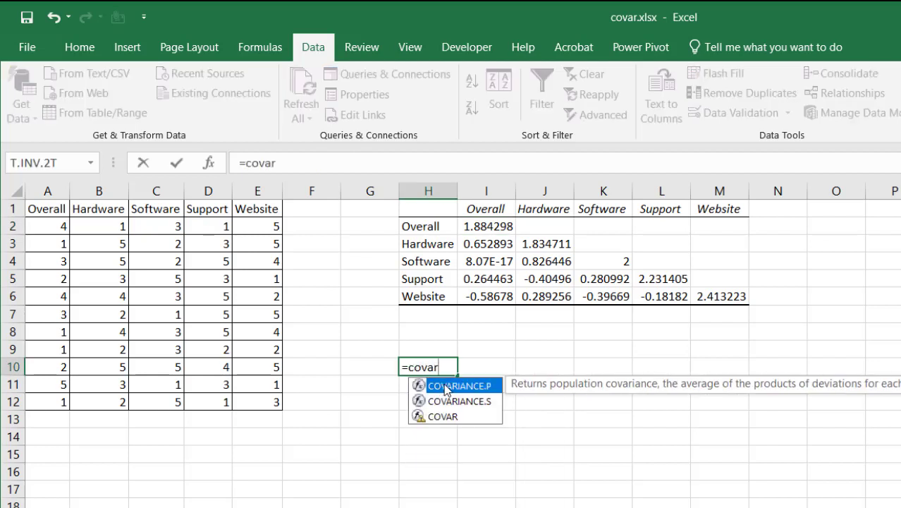
double_click(447, 387)
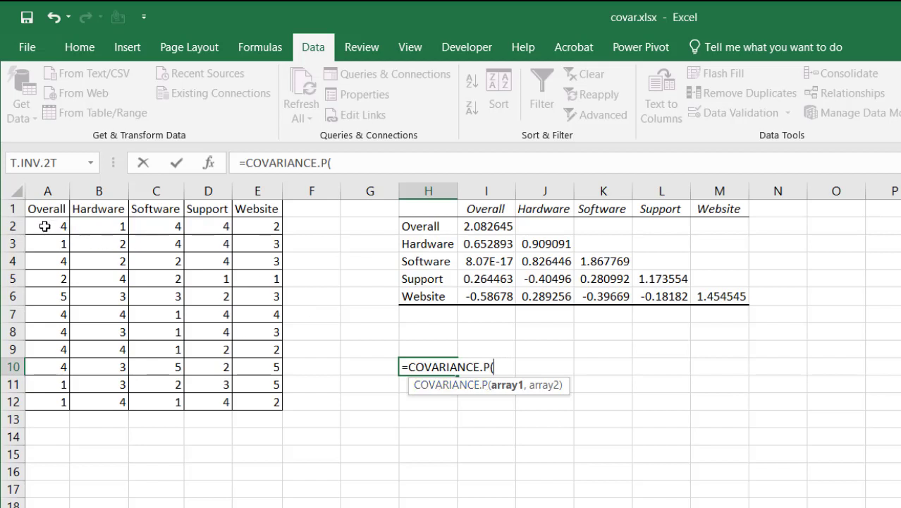
drag(44, 226, 35, 401)
text(,)
drag(61, 223, 55, 407)
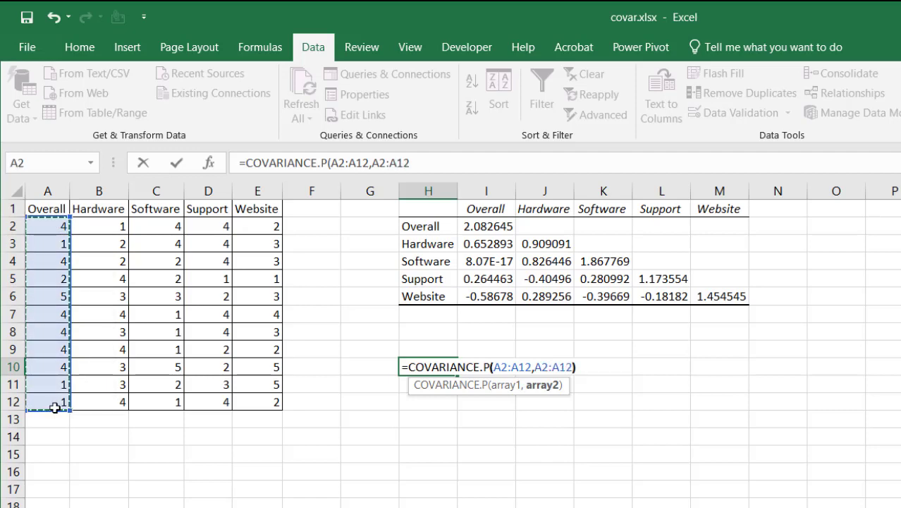
text())
key(Return)
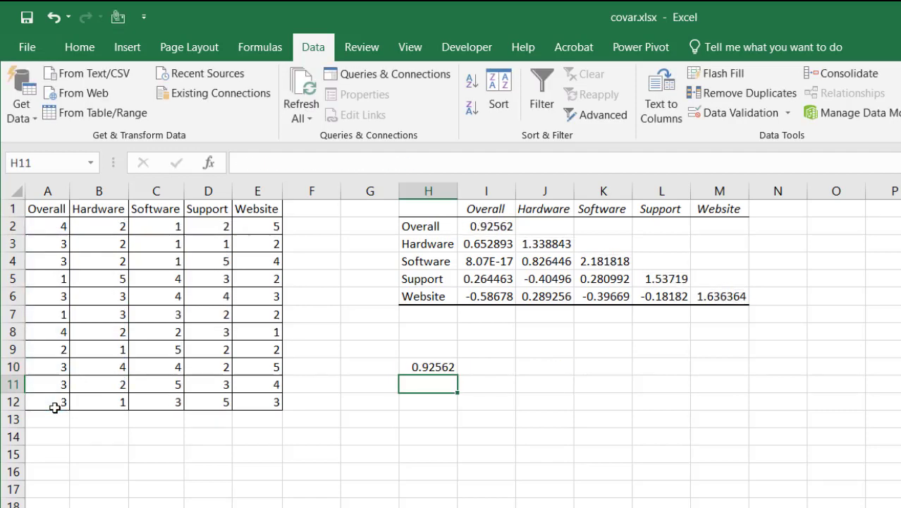
click(410, 367)
click(492, 225)
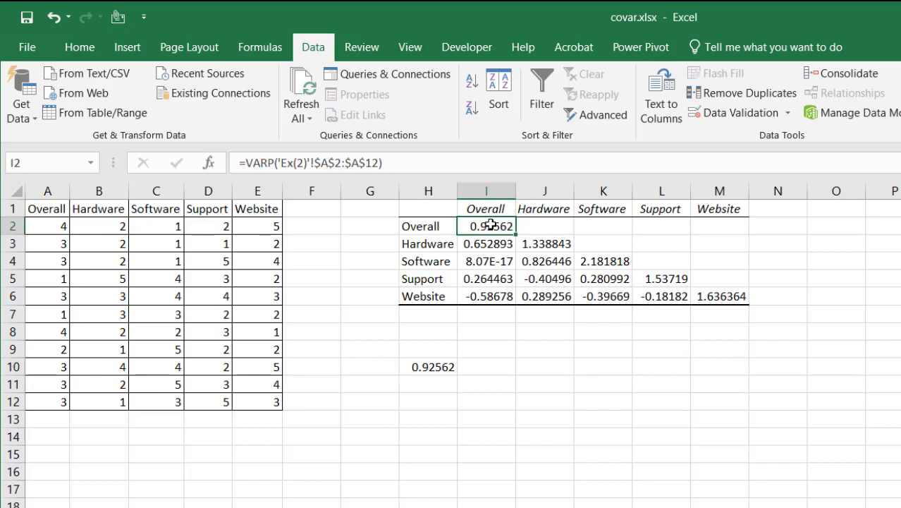
click(417, 365)
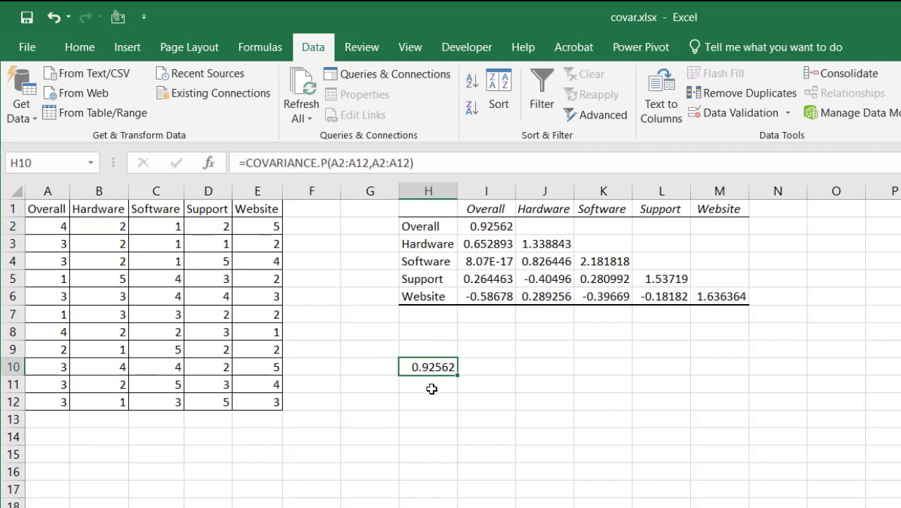
Step: Enter =COVARIANCE.S(A2:A12,A2:A12) in H11 and compare it with H10's population value
click(432, 386)
text(=cova)
double_click(416, 414)
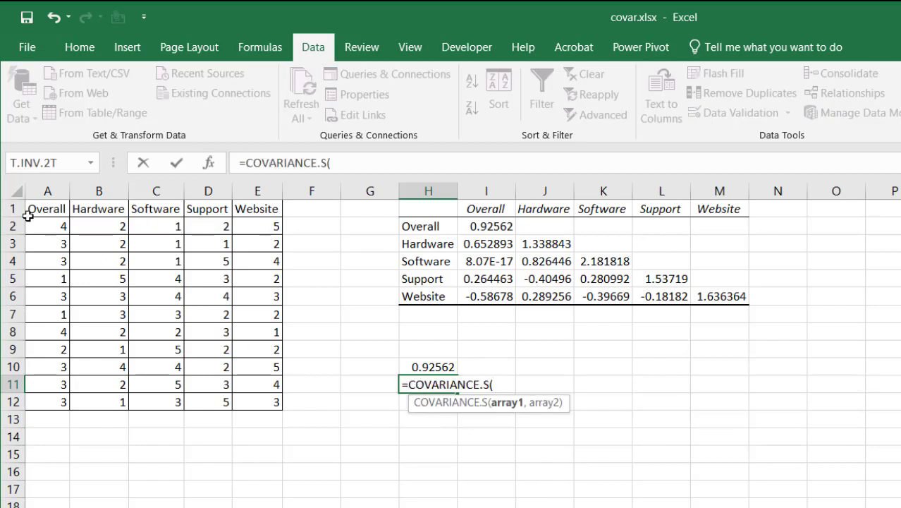
drag(37, 226, 44, 404)
text(,)
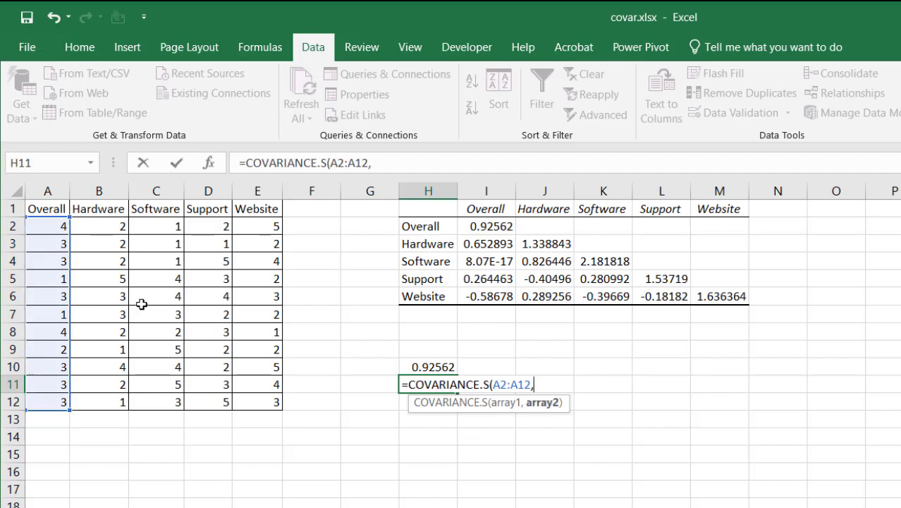
drag(49, 227, 45, 396)
text())
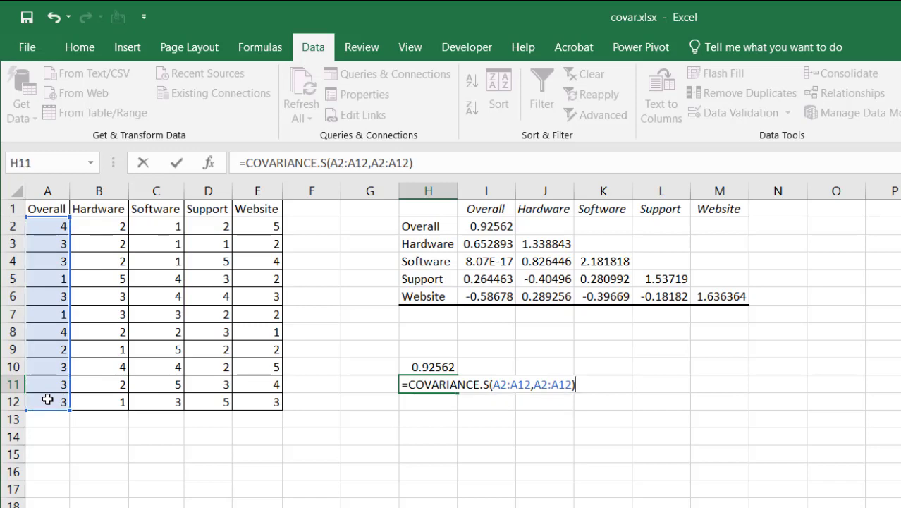
key(Return)
click(441, 385)
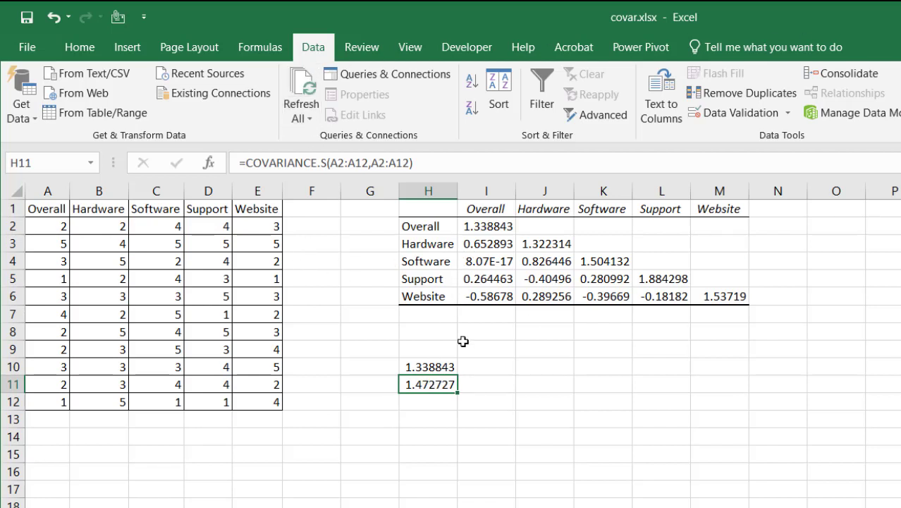
click(429, 364)
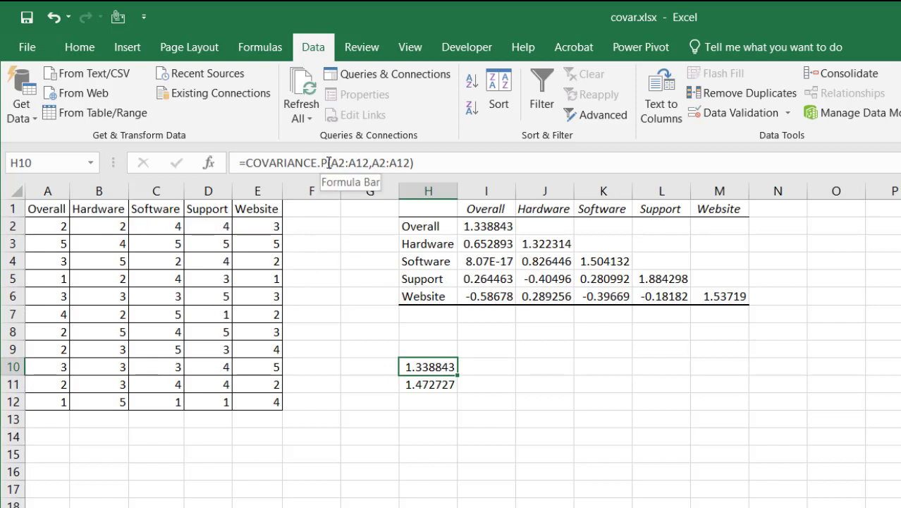
click(437, 382)
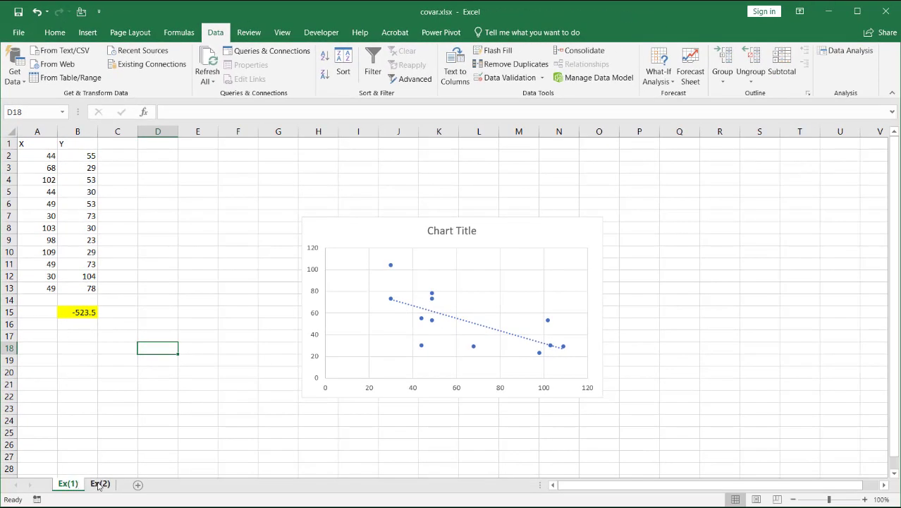
Step: Switch back to sheet Ex(2) to view the covariance matrix and H10–H11 values 1.338843 and 1.472727
click(99, 483)
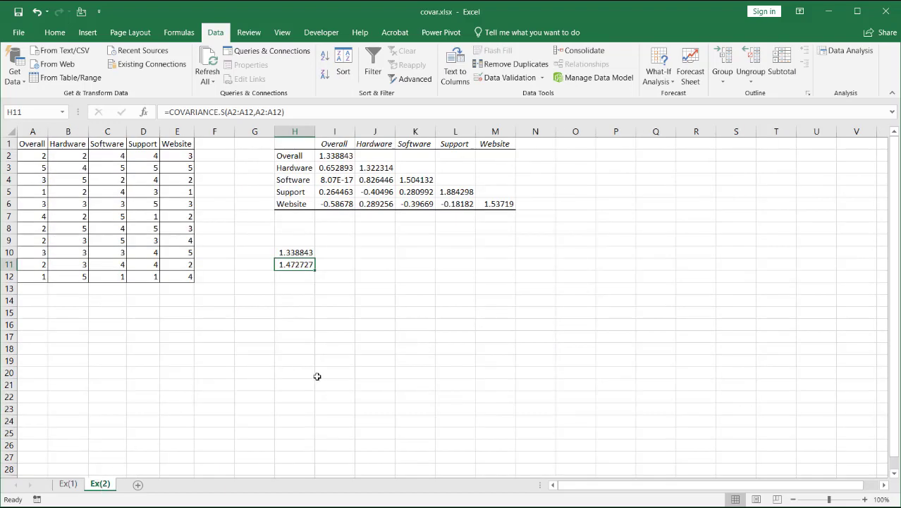